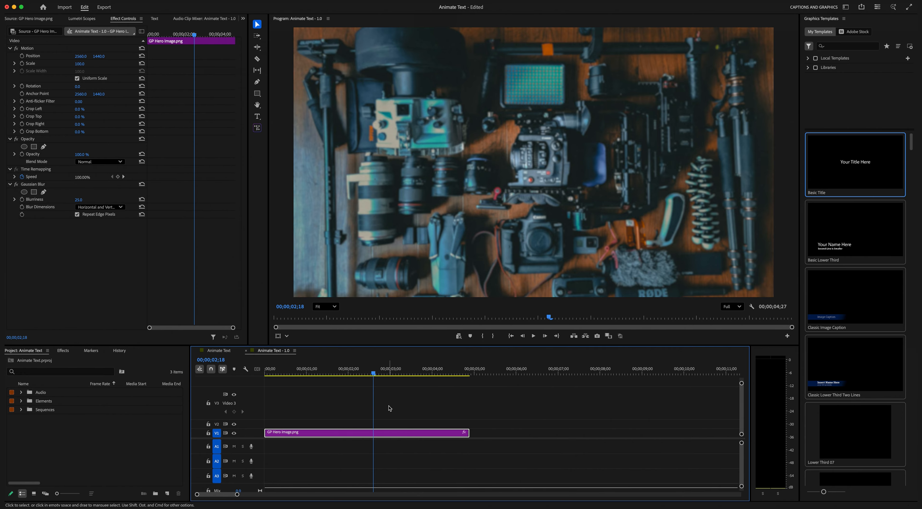
# Step: Look up the program's version number in its About information
pyautogui.click(37, 0)
pyautogui.click(43, 7)
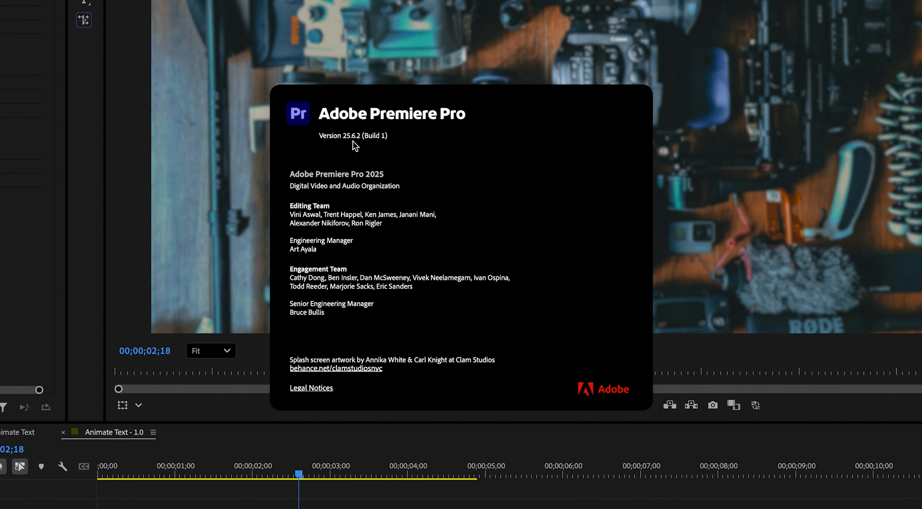
pyautogui.click(354, 146)
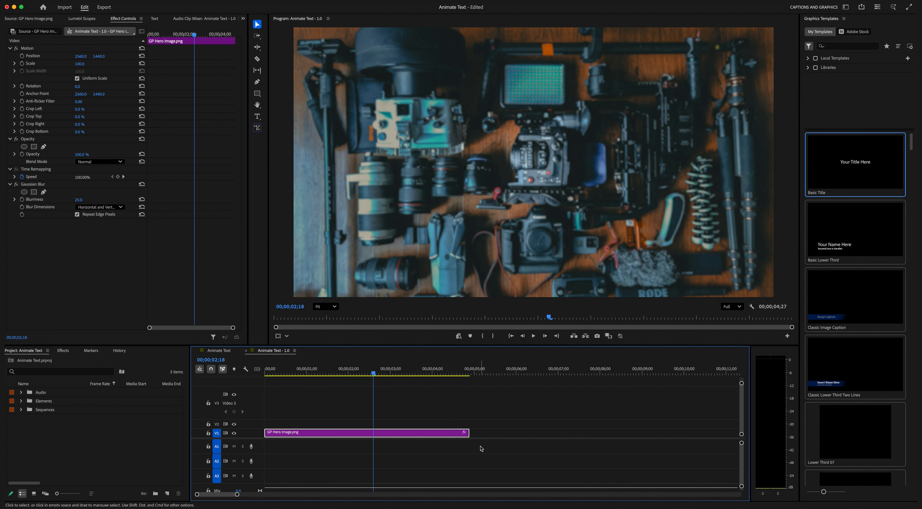
# Step: Hide the background image track V1 briefly and show it again
pyautogui.click(234, 433)
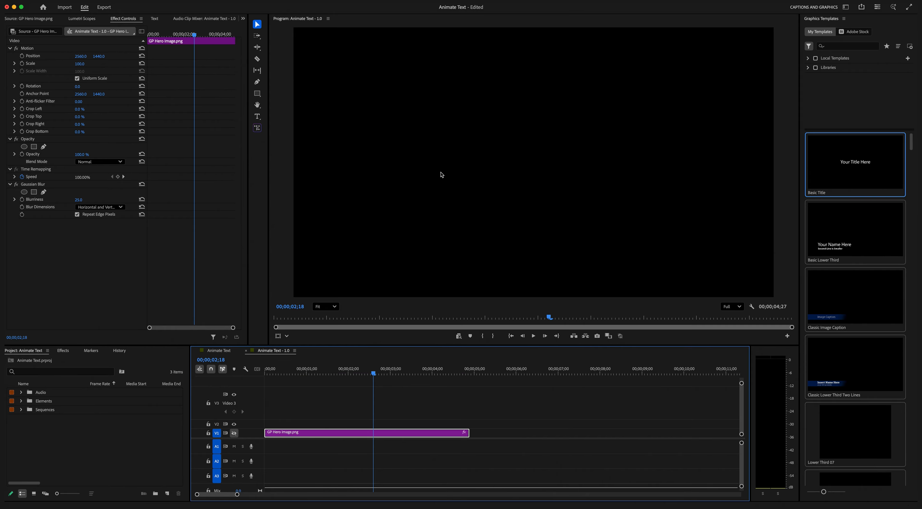
pyautogui.click(234, 433)
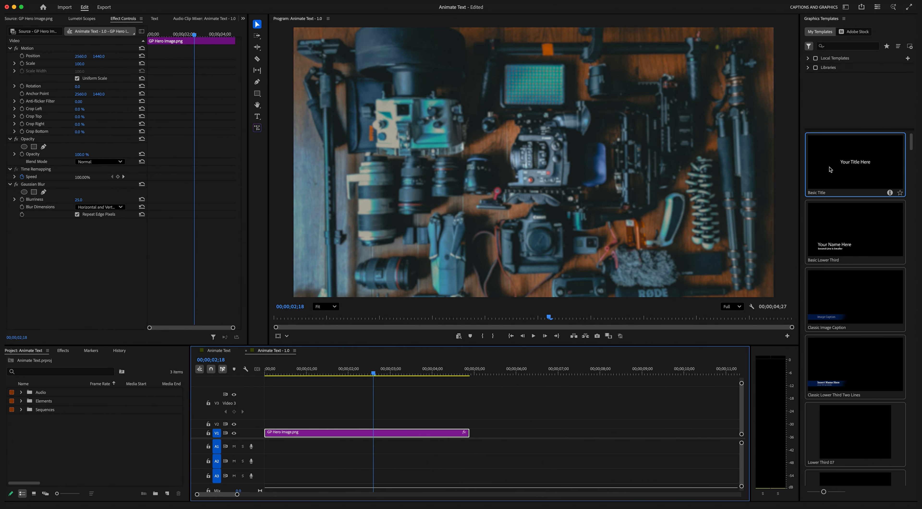
# Step: Add the Basic Title template on track V2 above the background image and change its text to "Guided"
pyautogui.moveTo(846, 171); pyautogui.dragTo(262, 425)
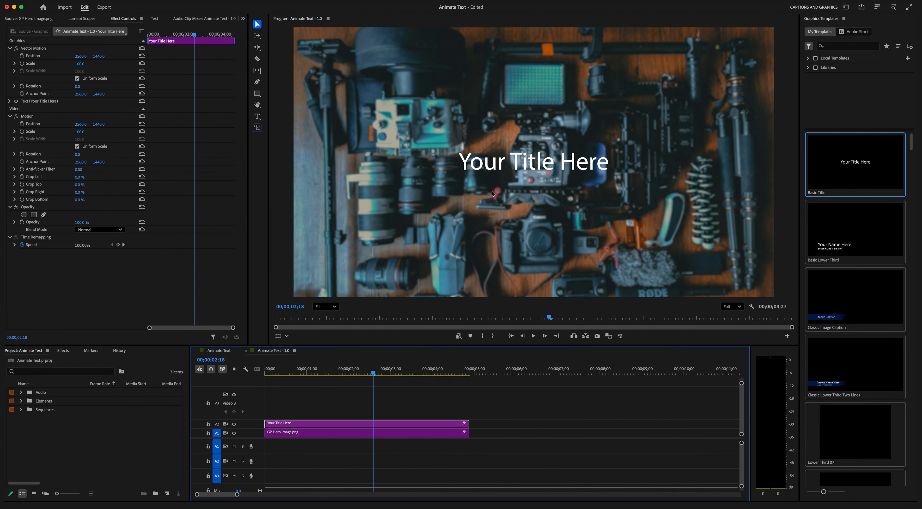
pyautogui.doubleClick(524, 158)
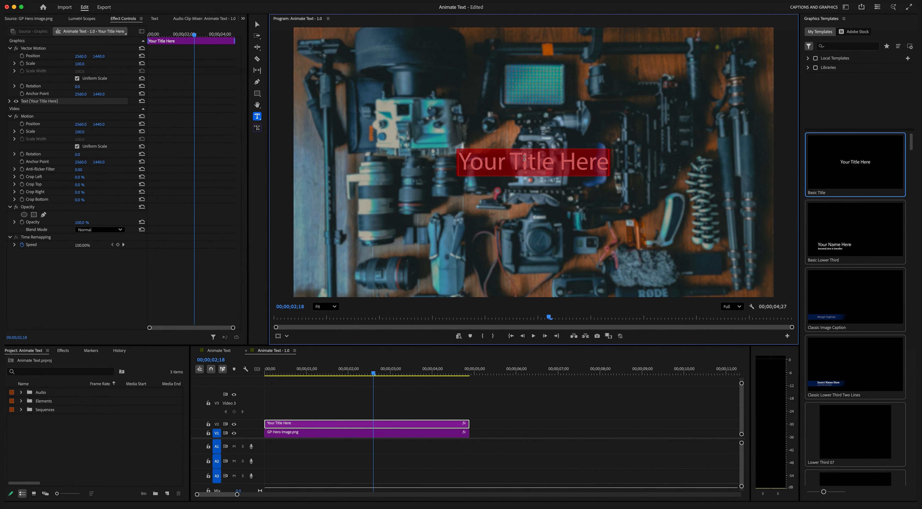
pyautogui.write('Guided')
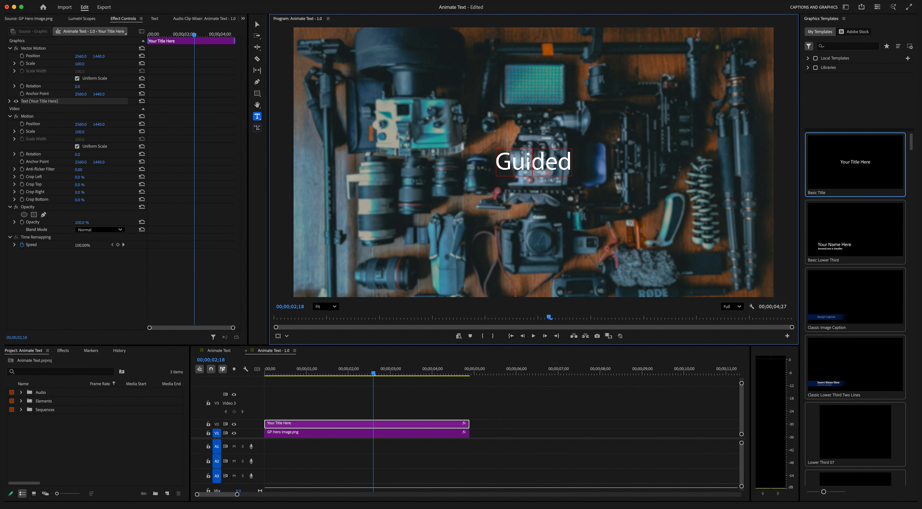
# Step: Set the "Guided" title's font to Lato Bold with a font size of 150
pyautogui.doubleClick(524, 167)
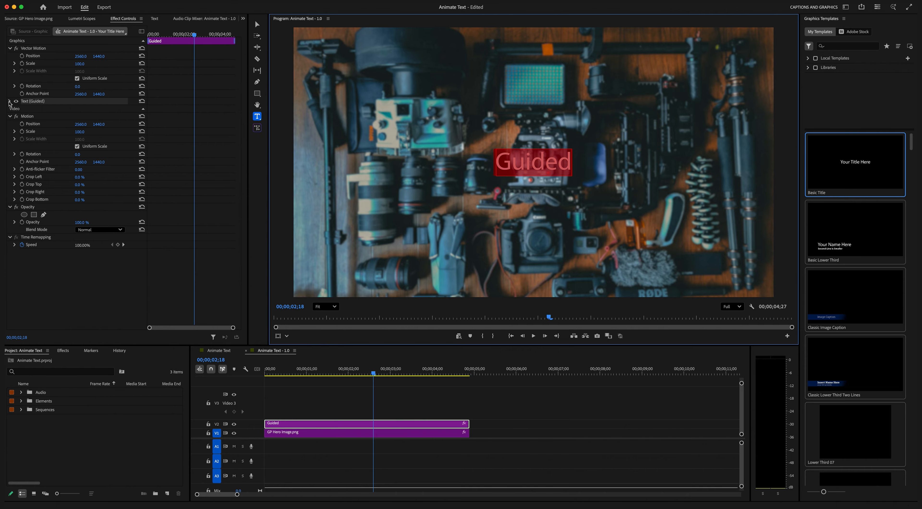
pyautogui.click(11, 101)
pyautogui.click(44, 126)
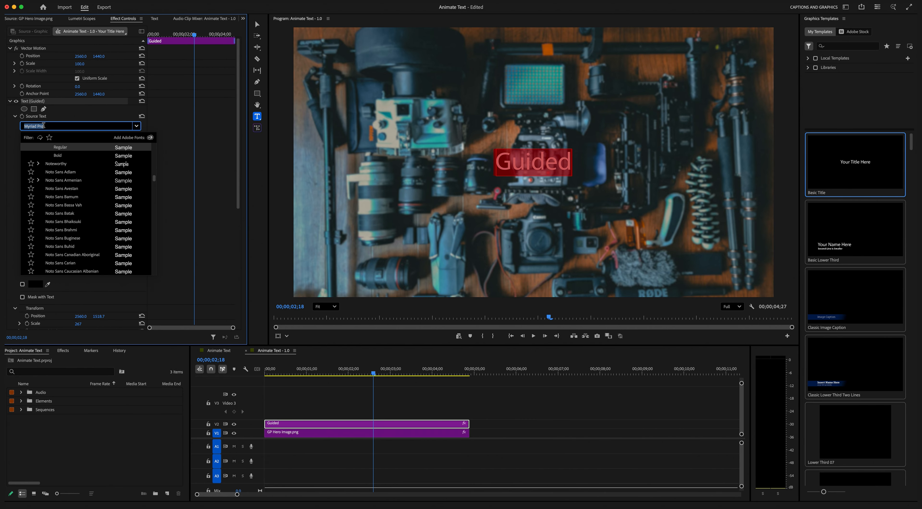
pyautogui.write('lato')
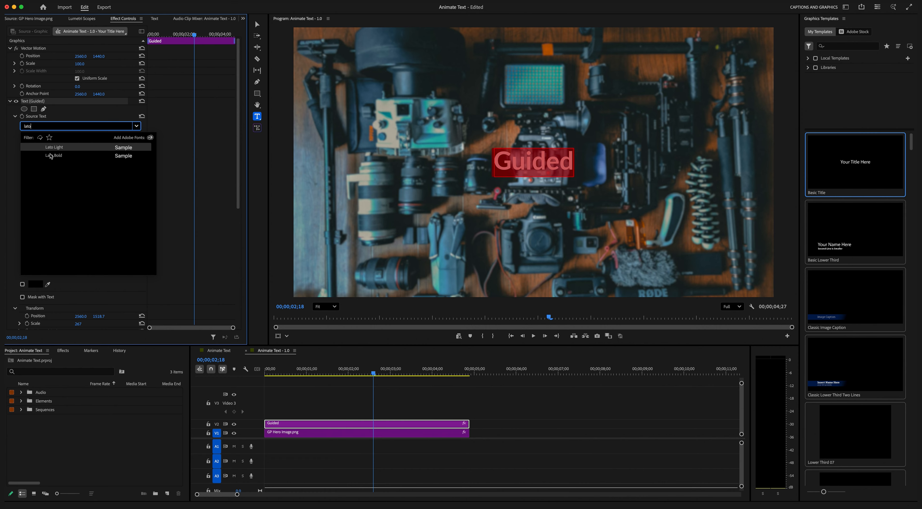
pyautogui.click(51, 156)
pyautogui.moveTo(52, 155); pyautogui.dragTo(67, 155)
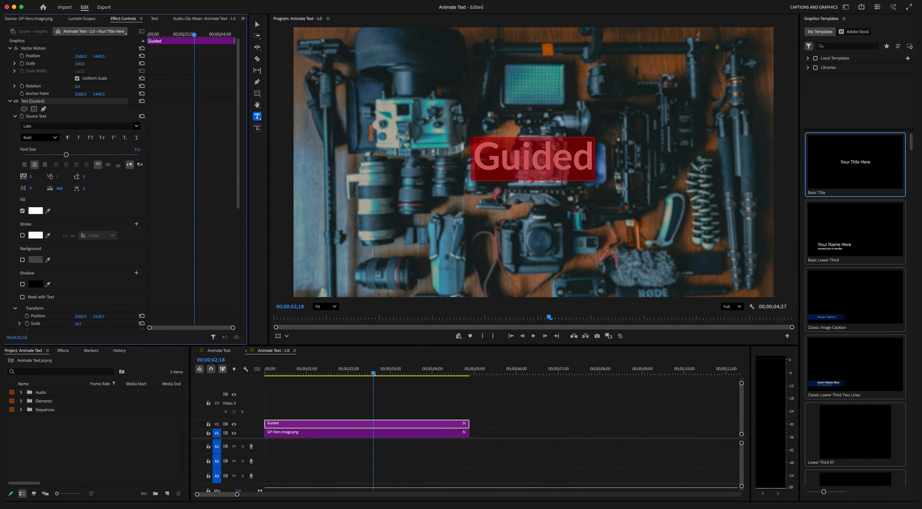
pyautogui.click(134, 148)
pyautogui.write('150')
pyautogui.press('Return')
# Step: Give the "Guided" title a shadow with about 68 opacity, a size of about 6.8 and a blur of about 83
pyautogui.click(22, 284)
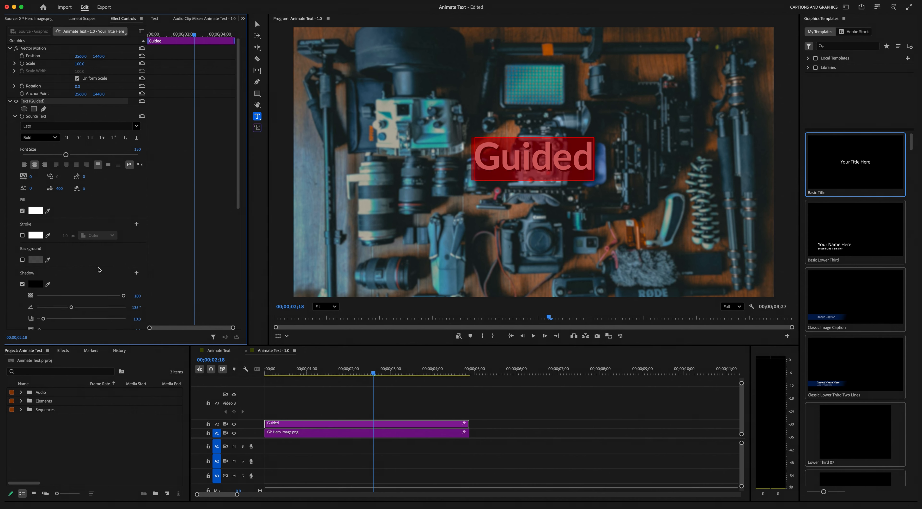
pyautogui.scroll(-1, 85, 269)
pyautogui.scroll(-5, 85, 268)
pyautogui.moveTo(123, 217); pyautogui.dragTo(97, 218)
pyautogui.moveTo(39, 263)
pyautogui.mouseDown()
pyautogui.moveTo(90, 263)
pyautogui.moveTo(45, 253)
pyautogui.mouseUp()
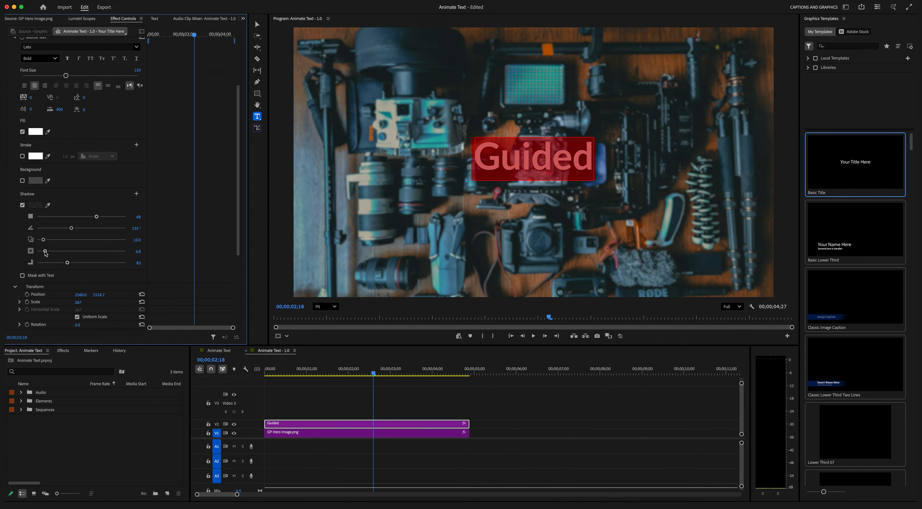
pyautogui.click(419, 416)
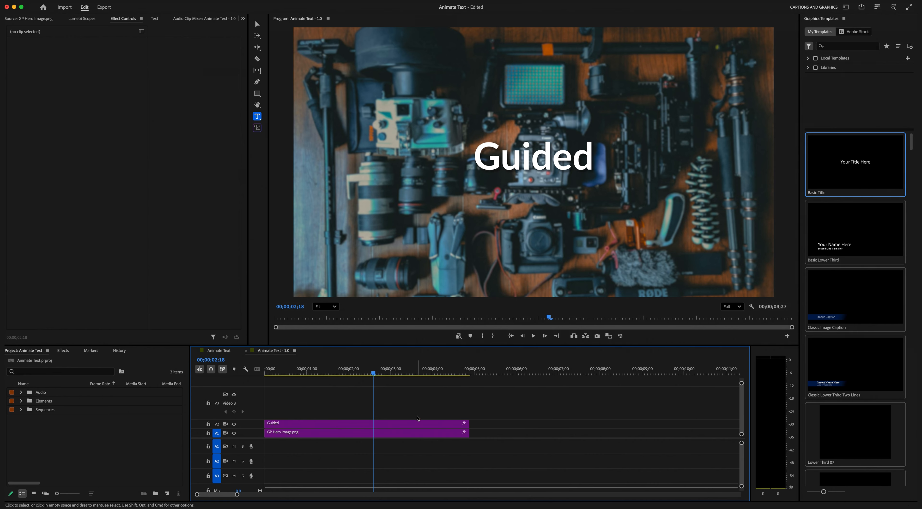
# Step: Duplicate the "Guided" title clip onto track V3 and lower the copy to a vertical position of about 1833
pyautogui.click(415, 426)
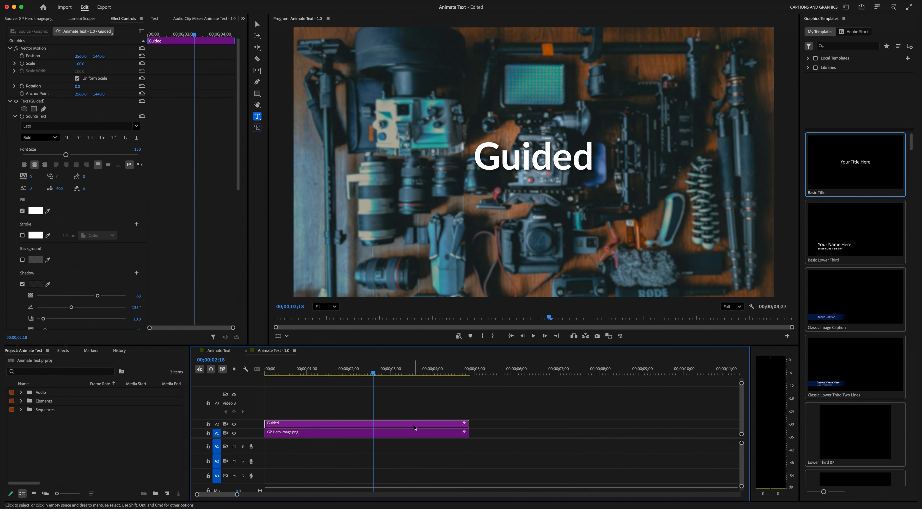
pyautogui.click(414, 426)
pyautogui.moveTo(414, 425); pyautogui.dragTo(414, 402)
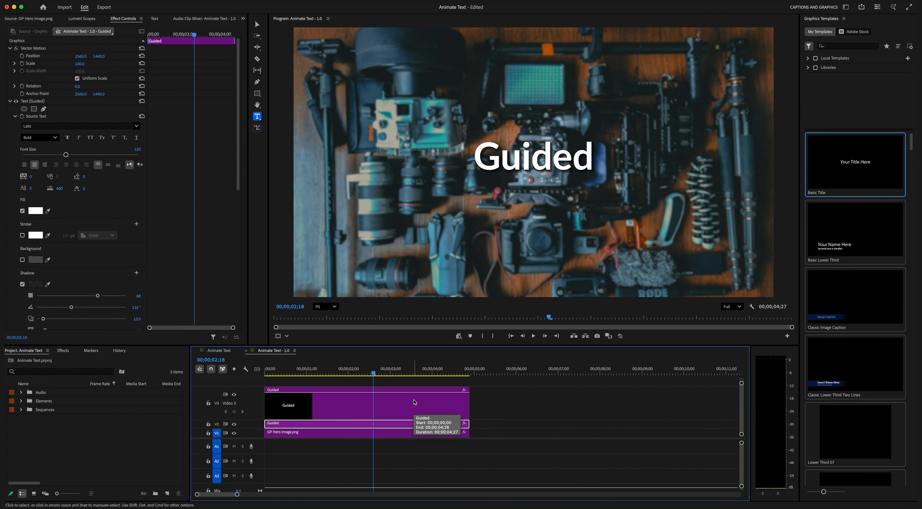
pyautogui.click(415, 403)
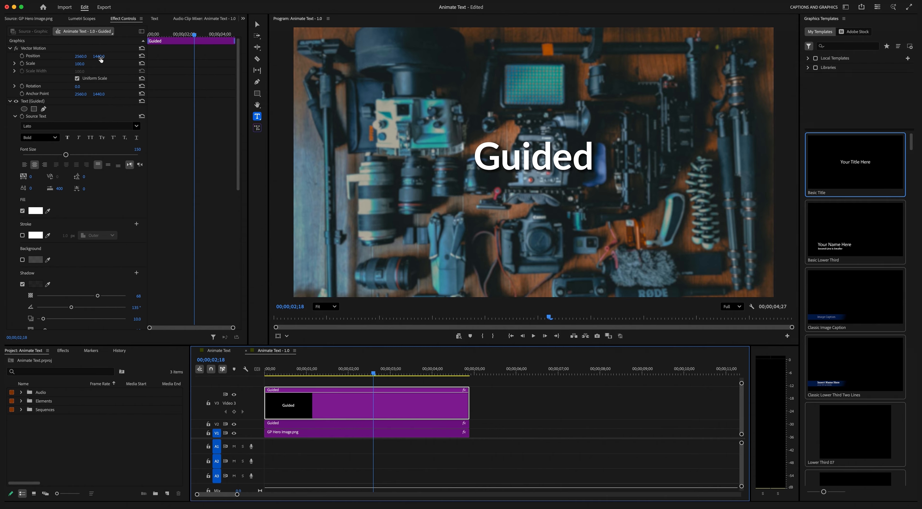
pyautogui.moveTo(101, 60); pyautogui.dragTo(242, 60)
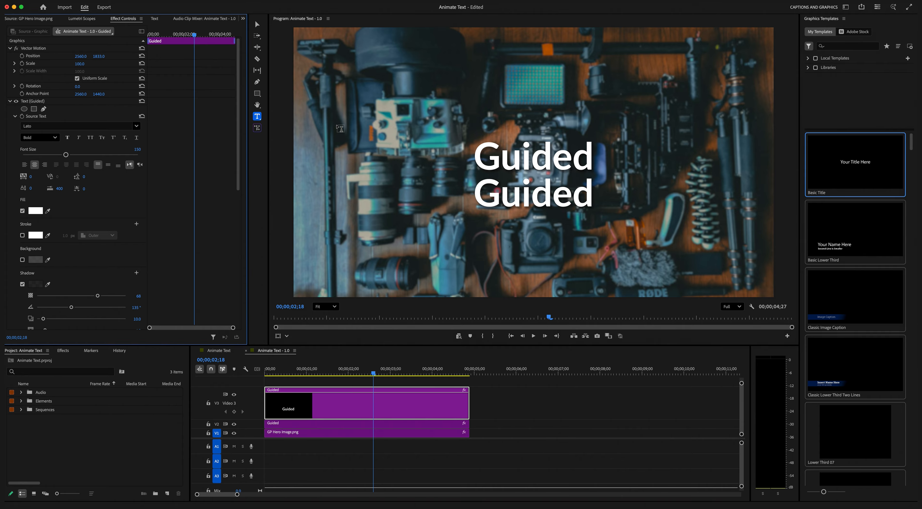
# Step: Replace the text of the lower title copy with "Productions"
pyautogui.click(537, 205)
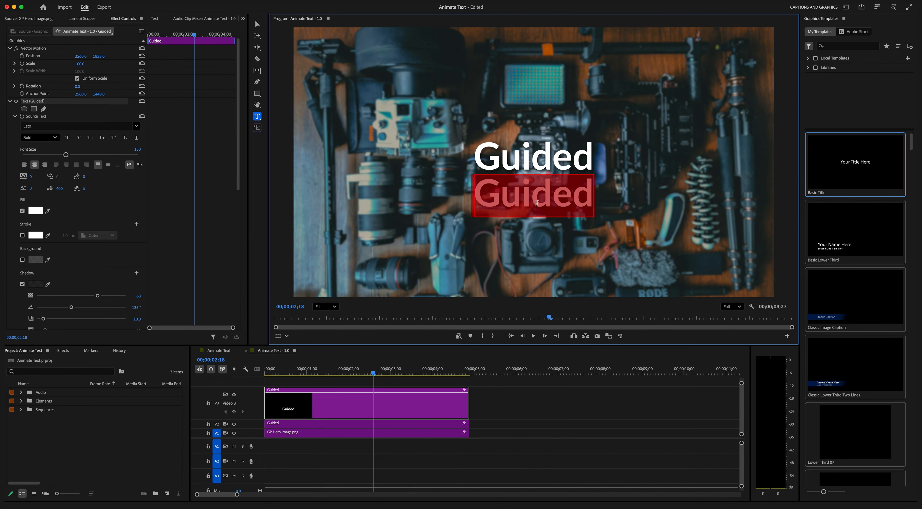
pyautogui.write('P')
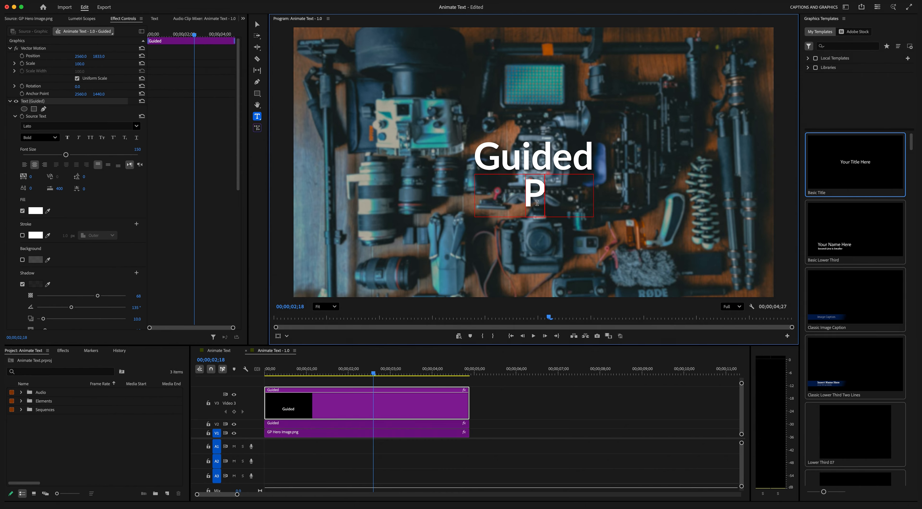
pyautogui.write('roducitions')
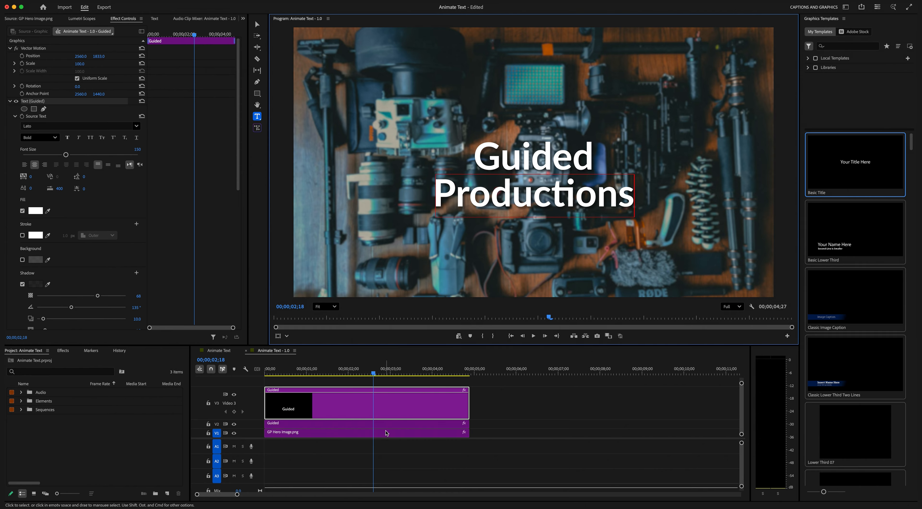
# Step: Raise the "Productions" title to a vertical position of about 1776 and set its font size to 200
pyautogui.click(387, 426)
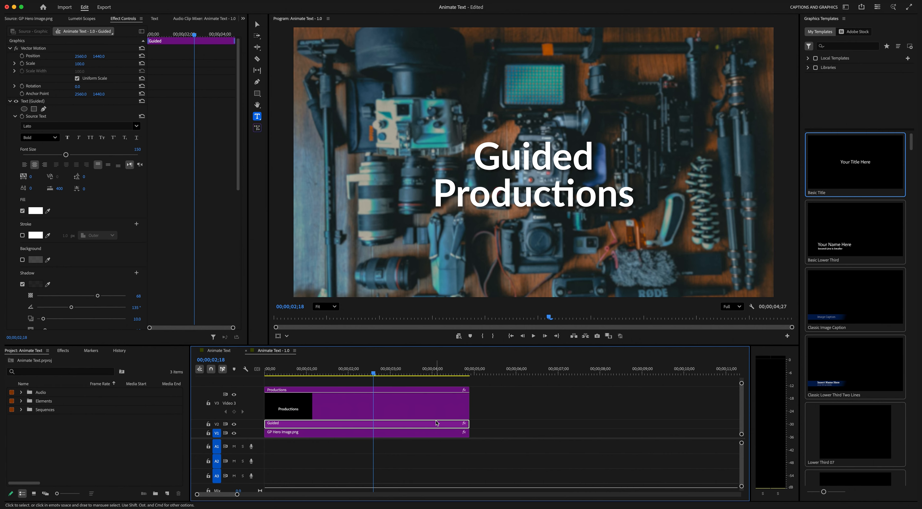
pyautogui.click(399, 410)
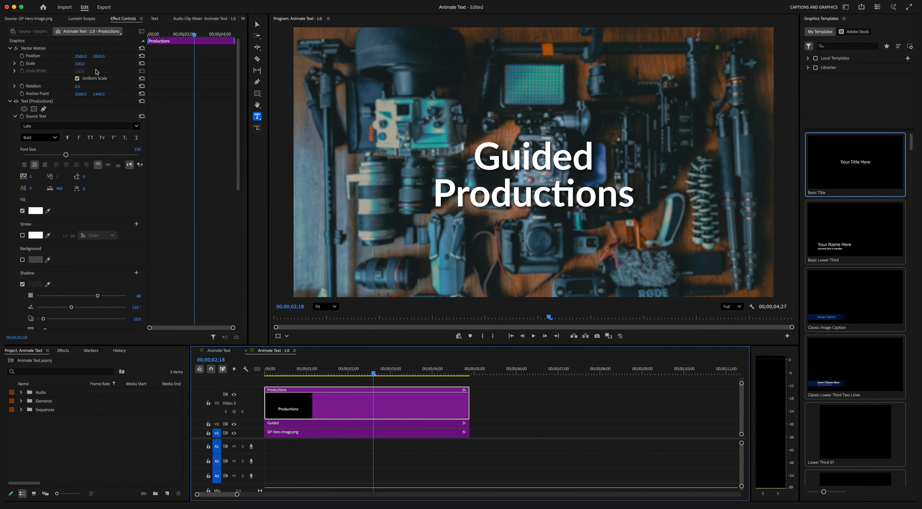
pyautogui.moveTo(98, 56); pyautogui.dragTo(78, 56)
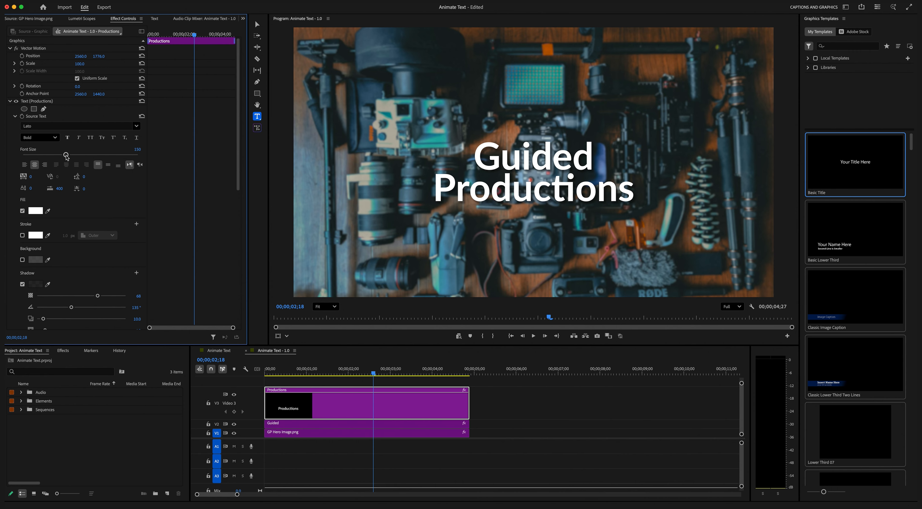
pyautogui.moveTo(66, 156); pyautogui.dragTo(81, 156)
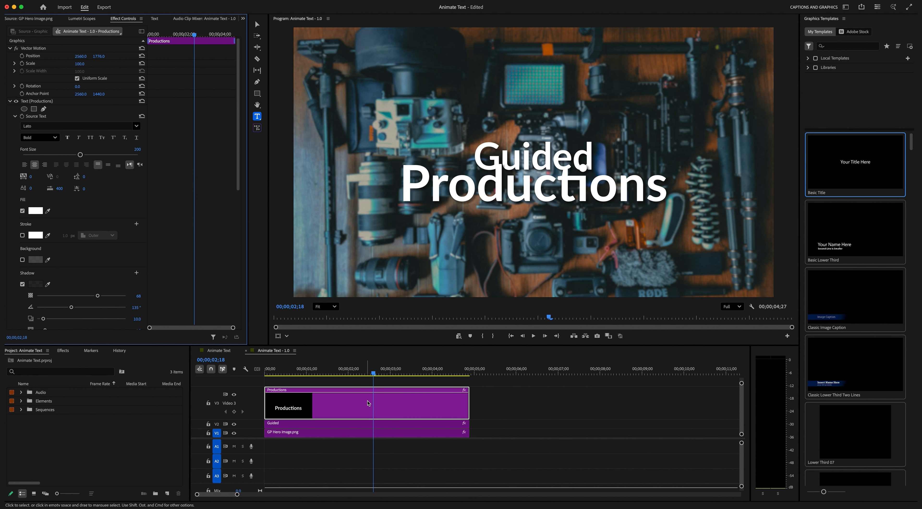
# Step: Set the "Guided" title's font size to 200 and raise it to a vertical position of about 1274
pyautogui.click(365, 425)
pyautogui.click(133, 149)
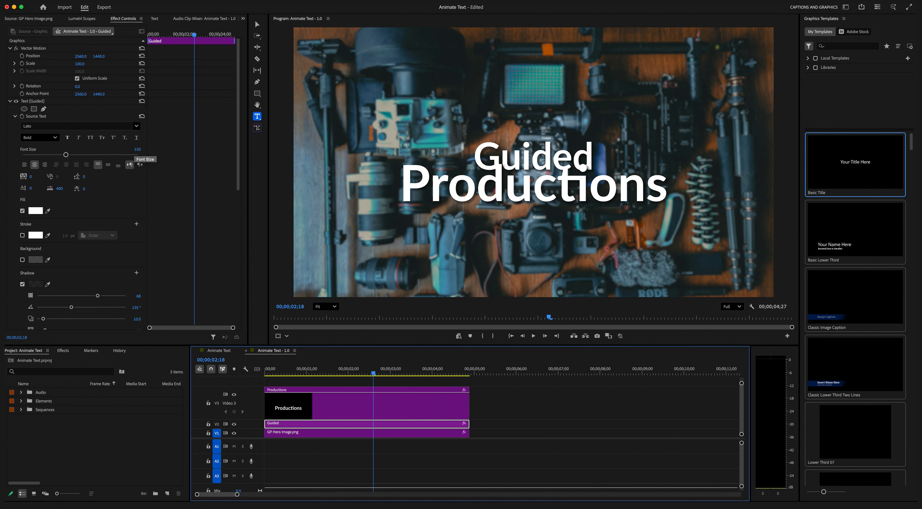
pyautogui.write('20')
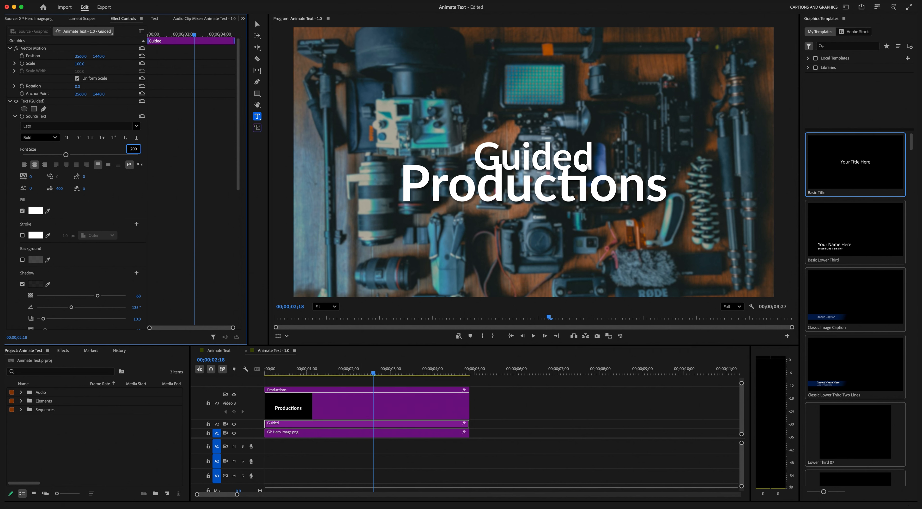
pyautogui.write('0')
pyautogui.press('Return')
pyautogui.moveTo(99, 57); pyautogui.dragTo(39, 56)
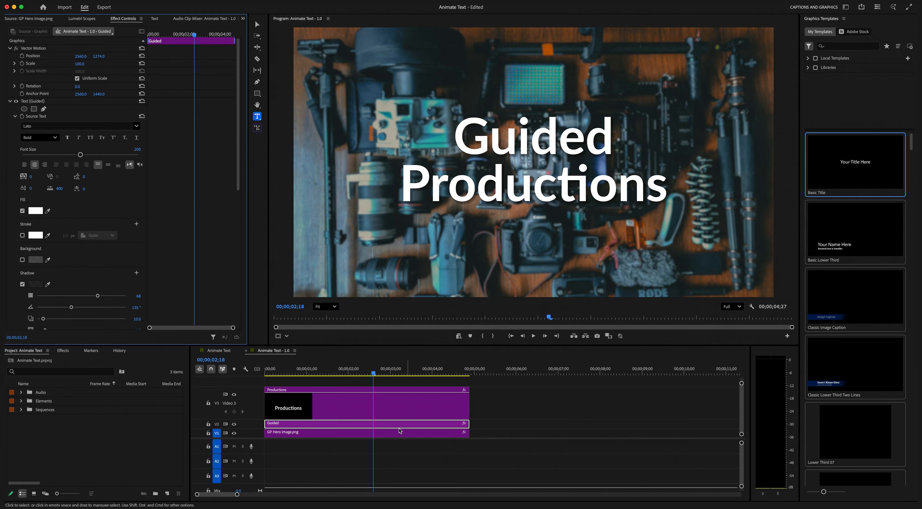
# Step: Fine-tune the vertical positions of the two titles, "Productions" to about 1811 and "Guided" to about 1289
pyautogui.click(391, 411)
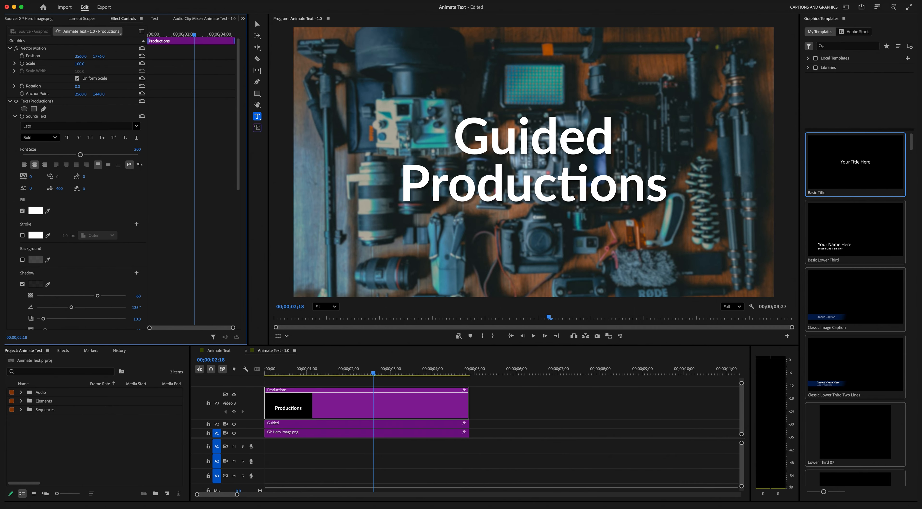
pyautogui.moveTo(227, 56); pyautogui.dragTo(231, 56)
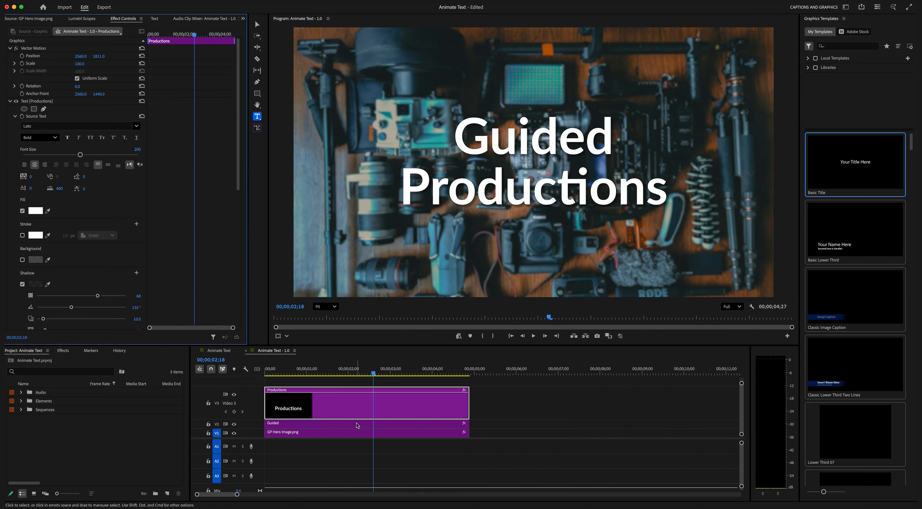
pyautogui.click(359, 423)
pyautogui.moveTo(99, 56); pyautogui.dragTo(104, 57)
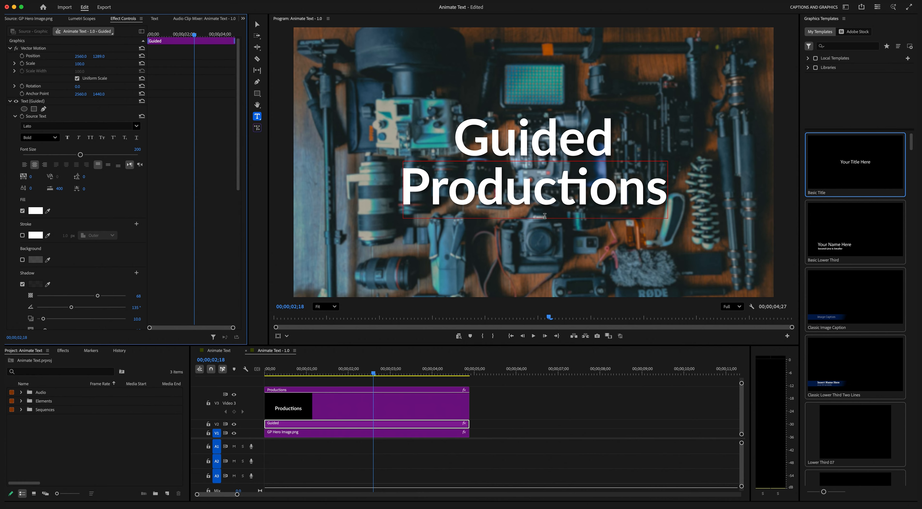
# Step: Search the effects for "cross" and apply the Cross Dissolve video transition to the start of the "Productions" clip
pyautogui.click(425, 413)
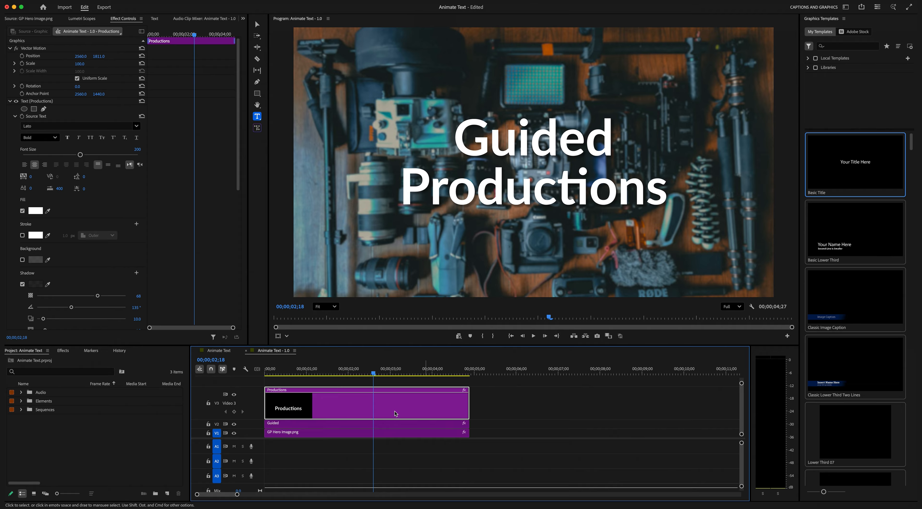
pyautogui.click(62, 351)
pyautogui.click(57, 362)
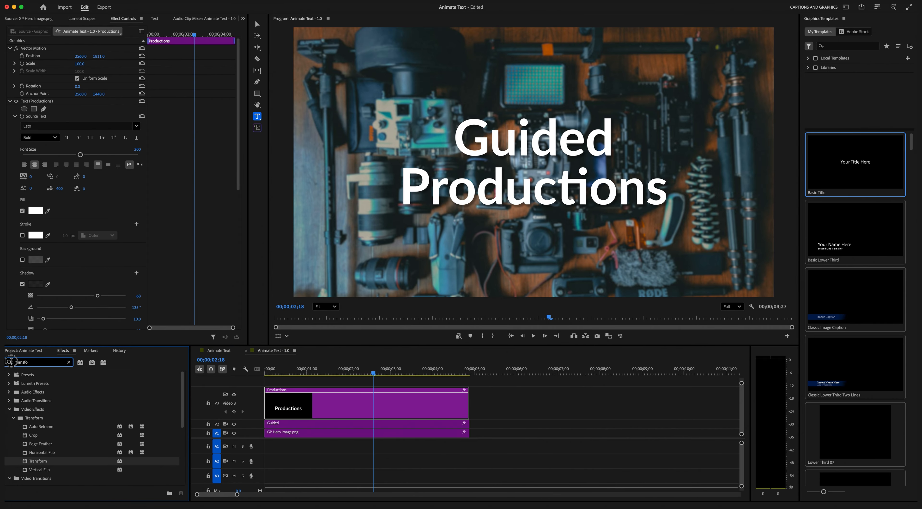
pyautogui.write('cross')
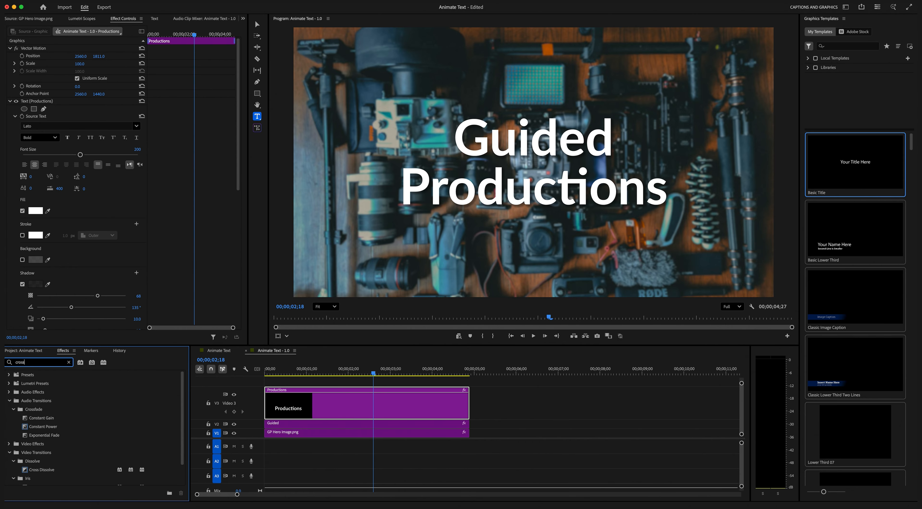
pyautogui.moveTo(27, 471); pyautogui.dragTo(268, 409)
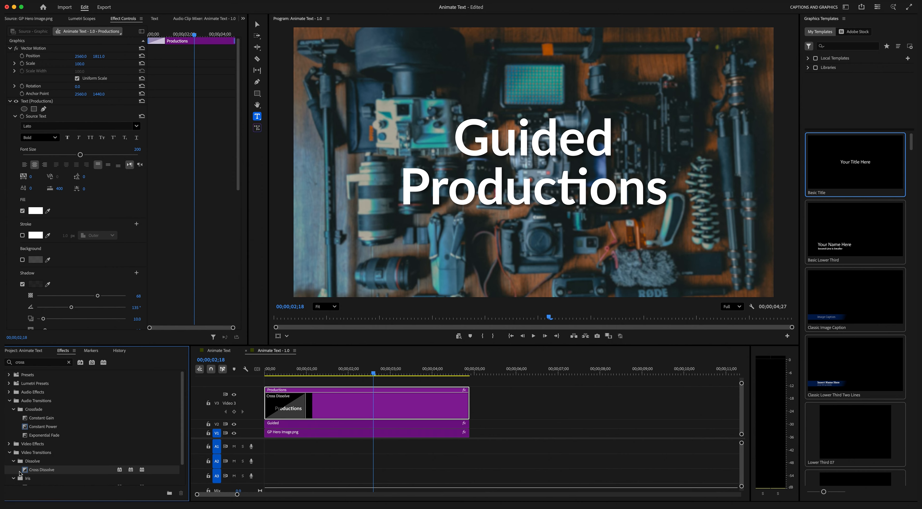
# Step: Apply the Cross Dissolve transition to the start of the "Guided" clip and play back the fade-in of both titles
pyautogui.moveTo(20, 473); pyautogui.dragTo(272, 424)
pyautogui.moveTo(279, 376); pyautogui.dragTo(210, 374)
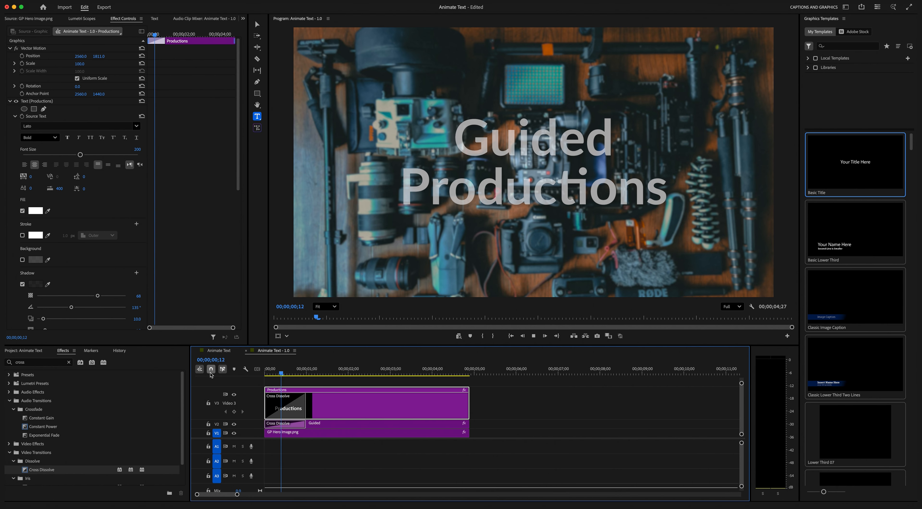
pyautogui.press('space')
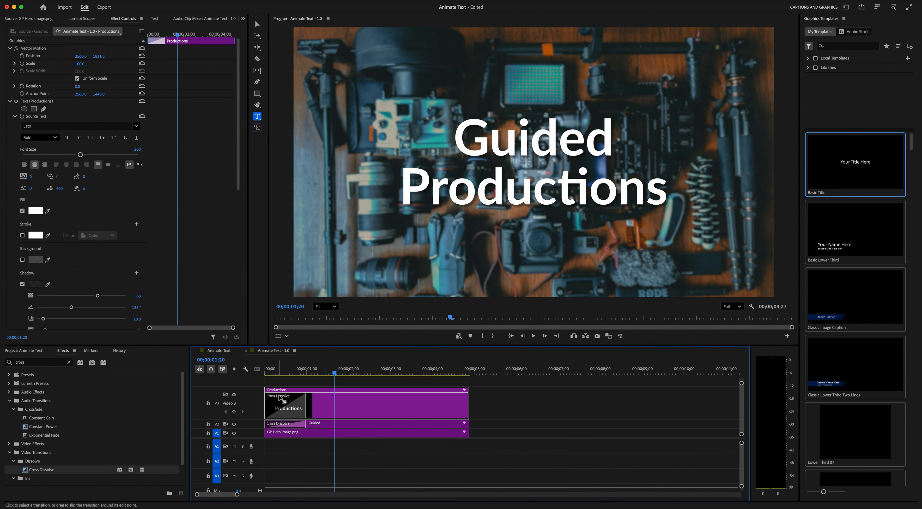
# Step: Remove the Cross Dissolve transitions from the starts of the "Productions" and "Guided" clips
pyautogui.click(280, 397)
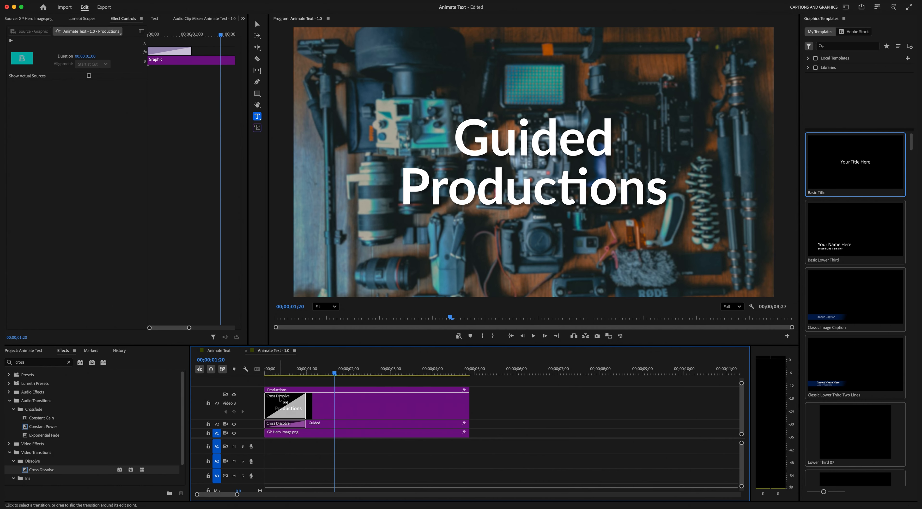
pyautogui.press('Delete')
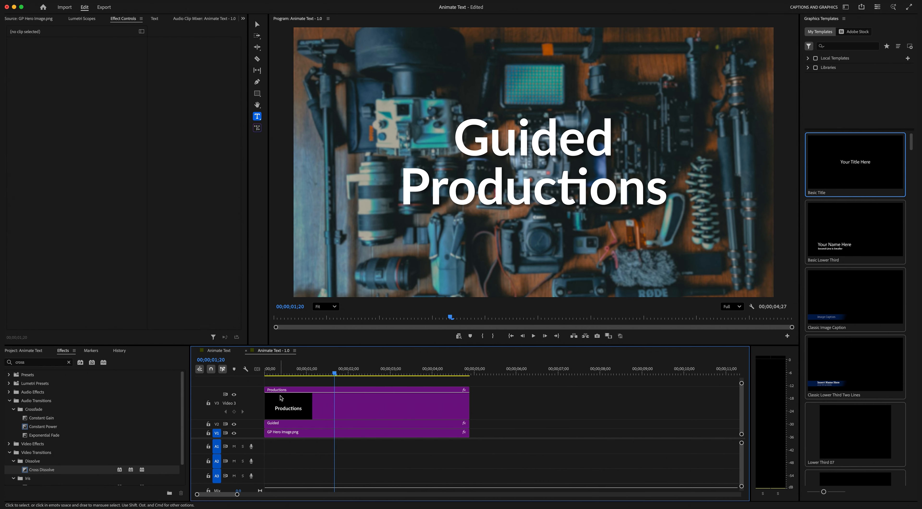
# Step: Search the effects for "transform" and apply the Transform video effect to the "Productions" and "Guided" clips
pyautogui.click(325, 411)
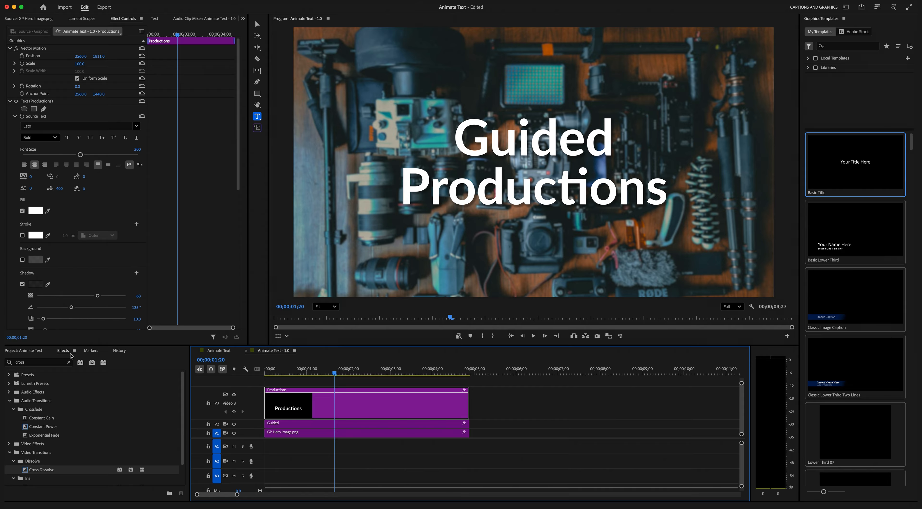
pyautogui.click(45, 363)
pyautogui.press('super+a')
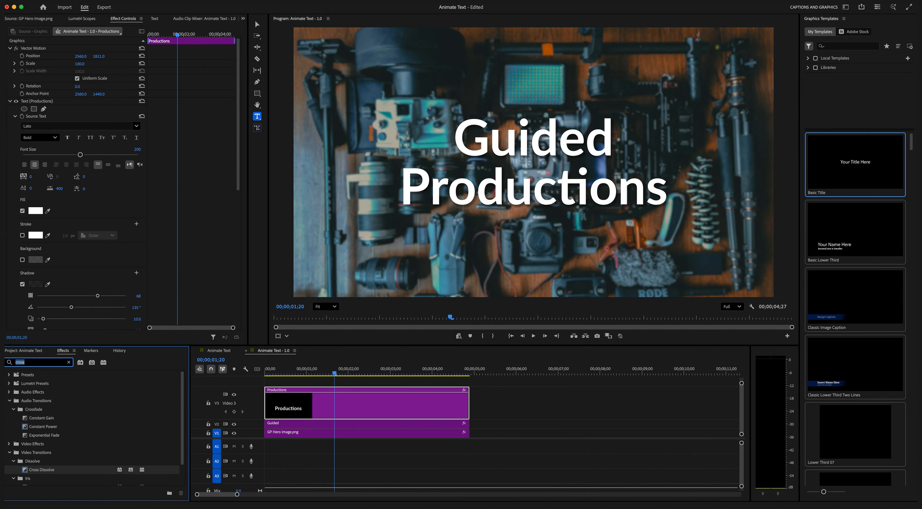
pyautogui.write('trans')
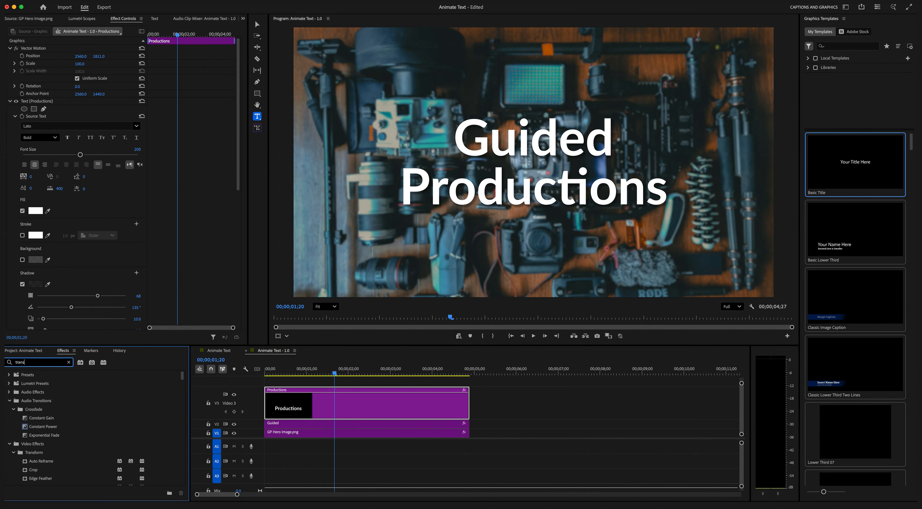
pyautogui.write('form')
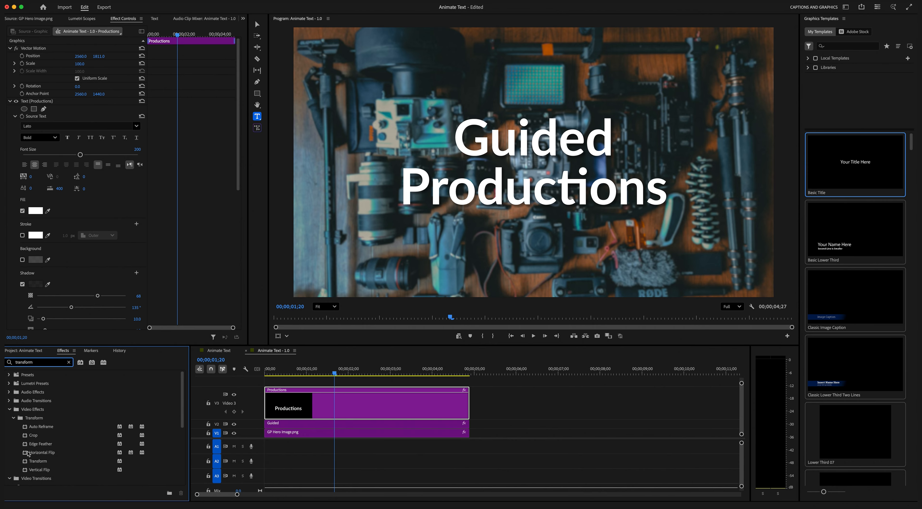
pyautogui.click(25, 462)
pyautogui.moveTo(26, 463); pyautogui.dragTo(286, 409)
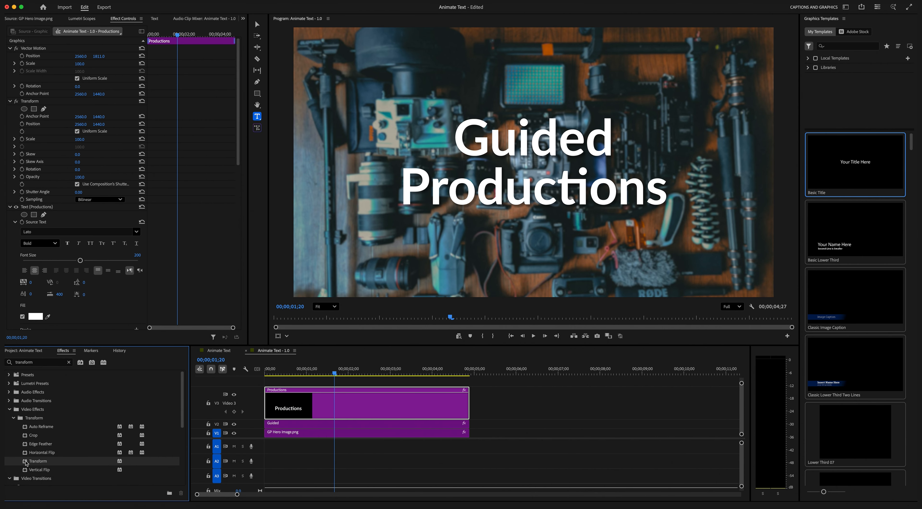
pyautogui.moveTo(27, 463); pyautogui.dragTo(269, 426)
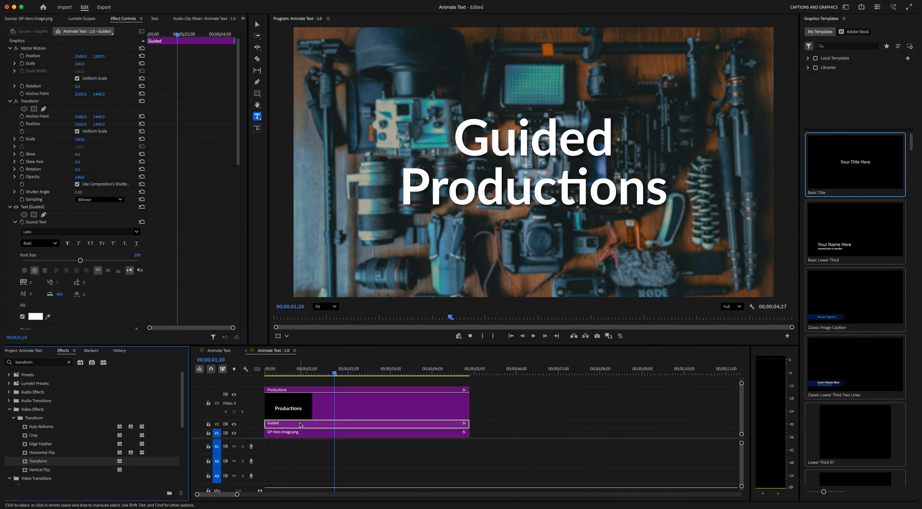
# Step: Keyframe the "Guided" clip's Transform Position at 00;00;00;28, and at 00;00;00;00 move the text horizontally off-frame to the left
pyautogui.click(316, 427)
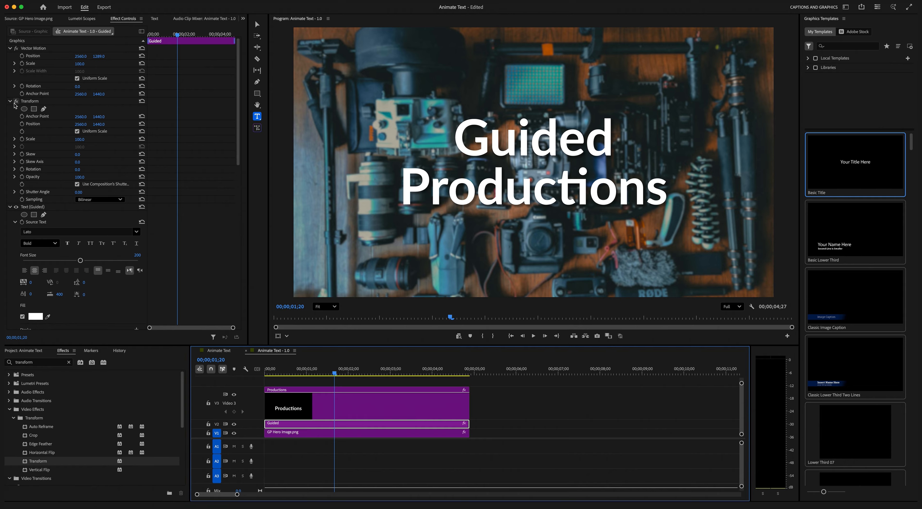
pyautogui.click(10, 207)
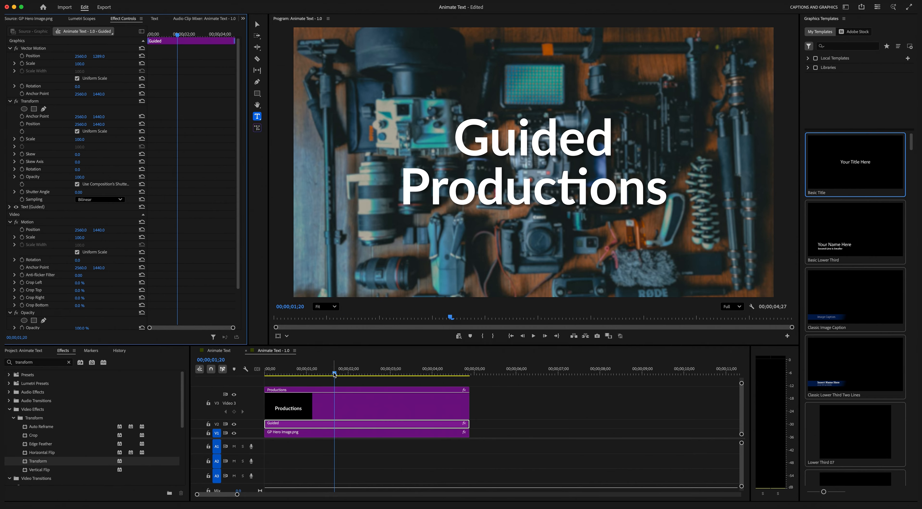
pyautogui.moveTo(335, 374); pyautogui.dragTo(298, 374)
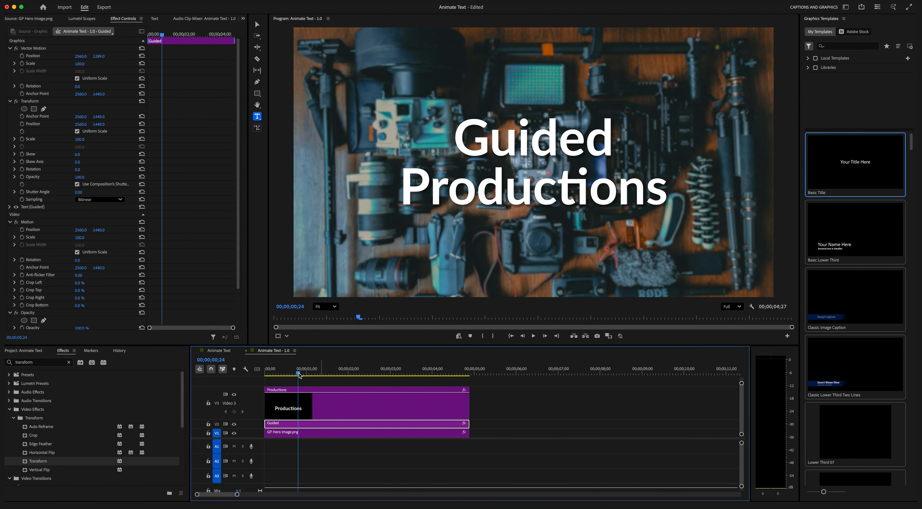
pyautogui.moveTo(299, 375); pyautogui.dragTo(304, 374)
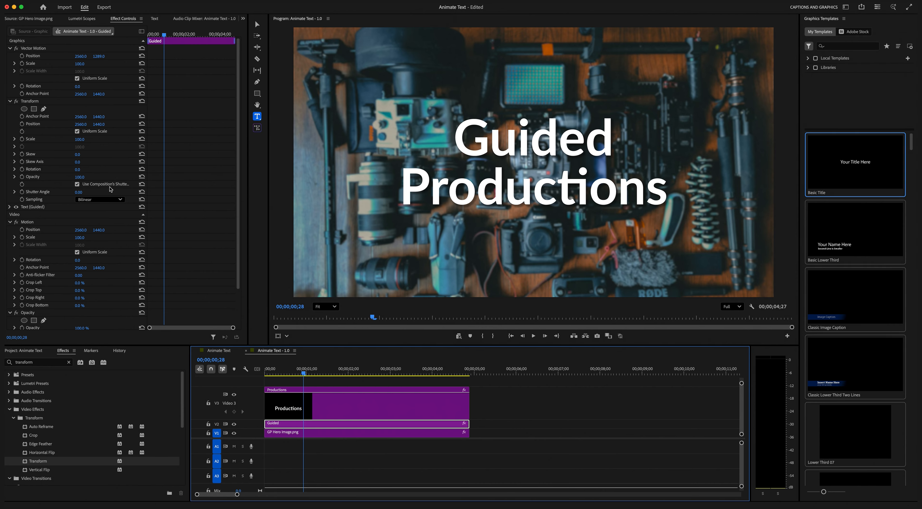
pyautogui.click(21, 123)
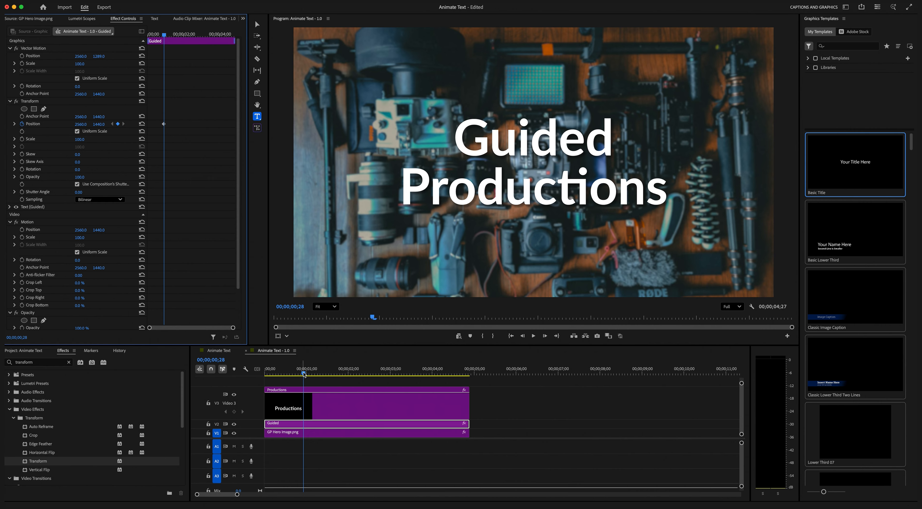
pyautogui.click(269, 374)
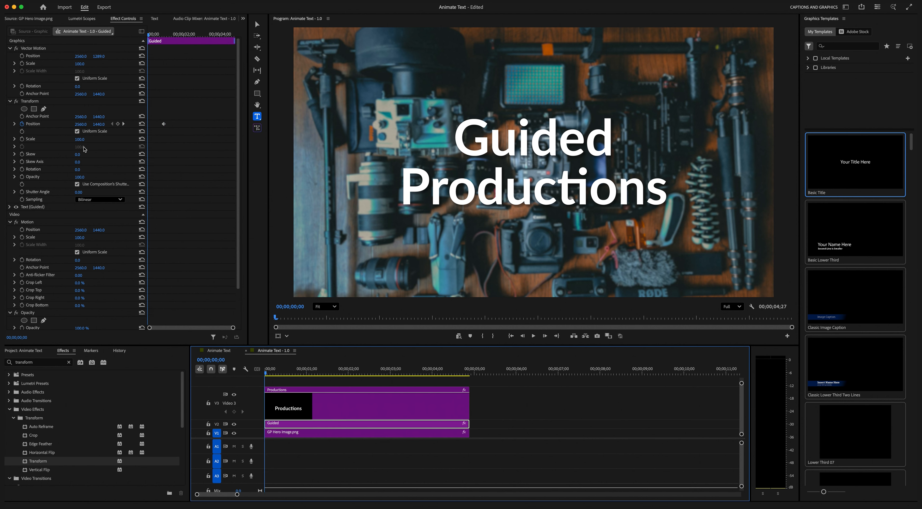
pyautogui.moveTo(80, 126); pyautogui.dragTo(2, 125)
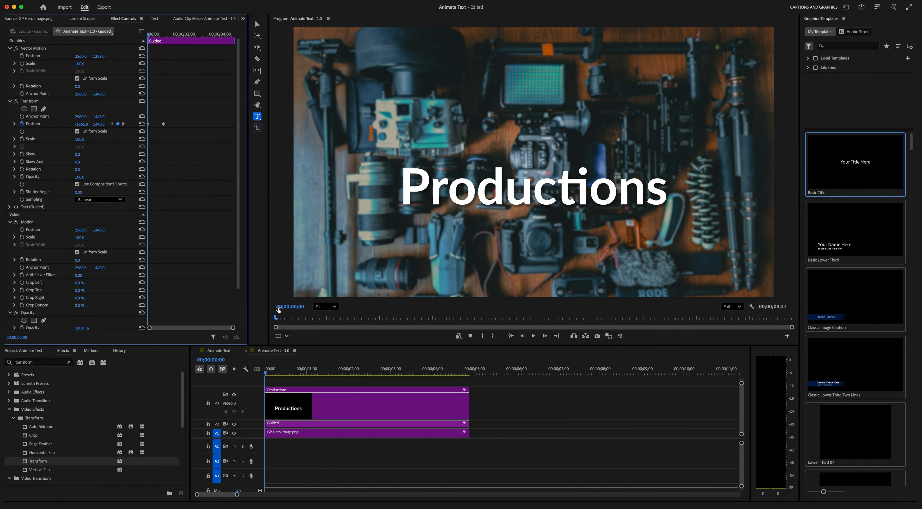
# Step: Keyframe the "Productions" clip's Transform Position at 00;00;00;28, and at 00;00;00;00 move it off-frame to a horizontal position of about 6870
pyautogui.click(123, 125)
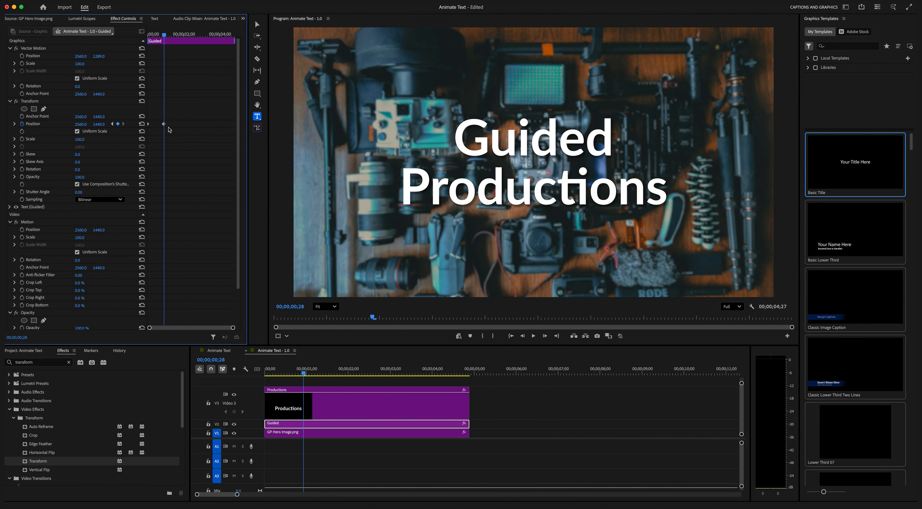
pyautogui.click(315, 408)
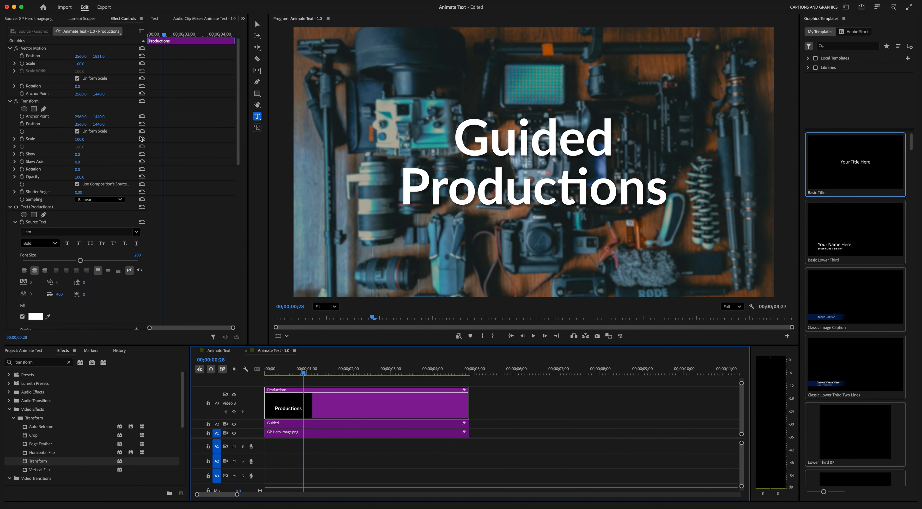
pyautogui.click(22, 124)
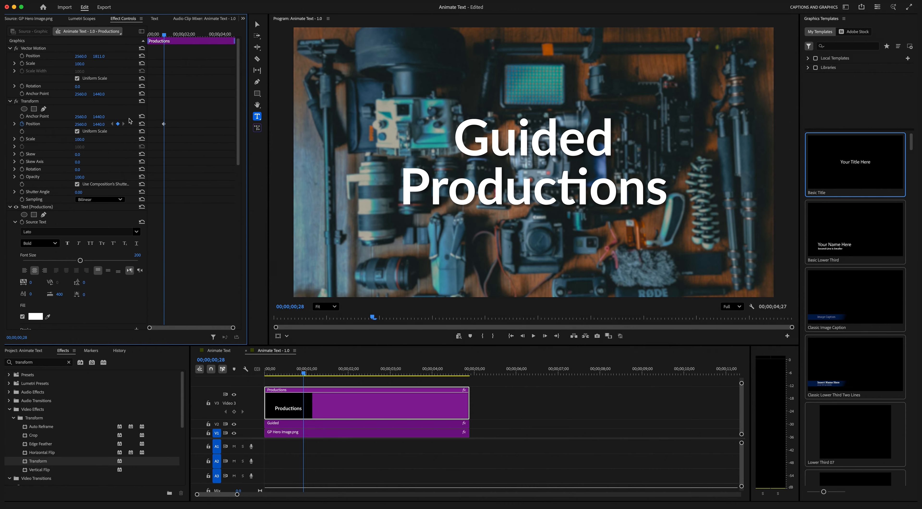
pyautogui.moveTo(165, 37); pyautogui.dragTo(149, 36)
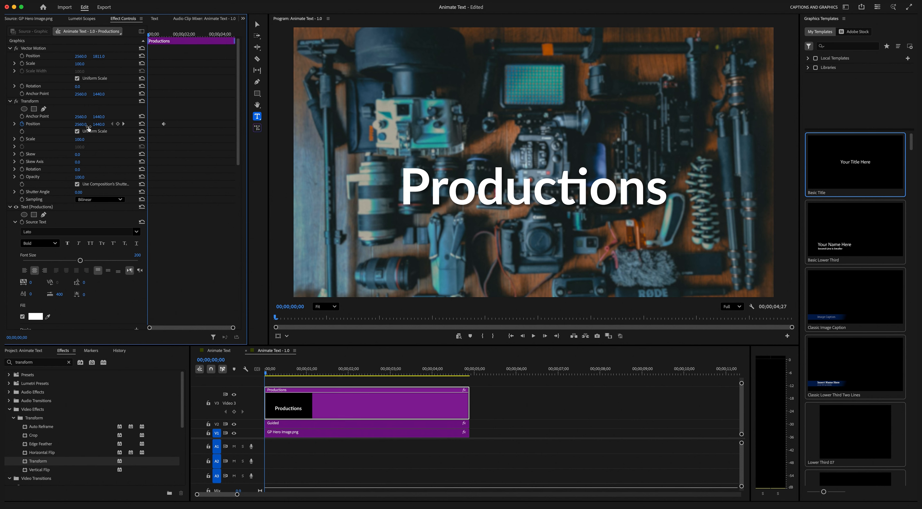
pyautogui.moveTo(80, 124); pyautogui.dragTo(368, 124)
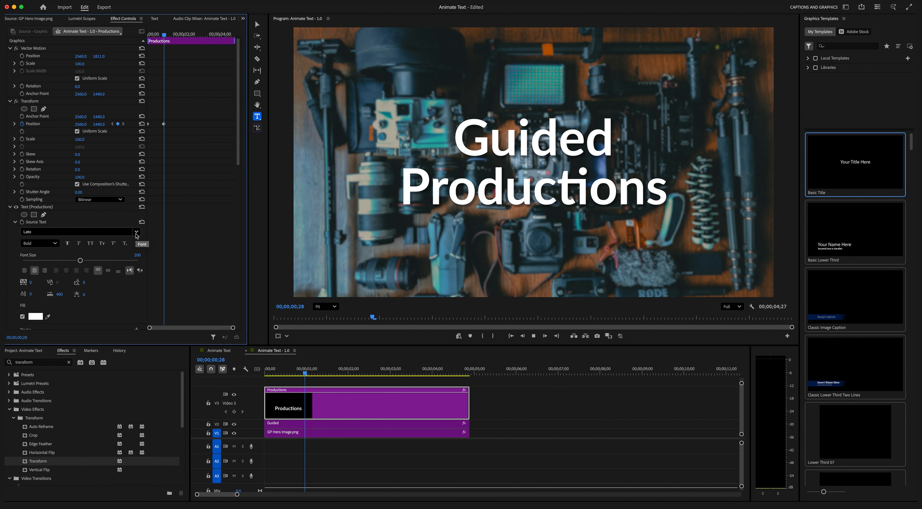
# Step: Play the sequence from the start several times to review both titles sliding in
pyautogui.press('space')
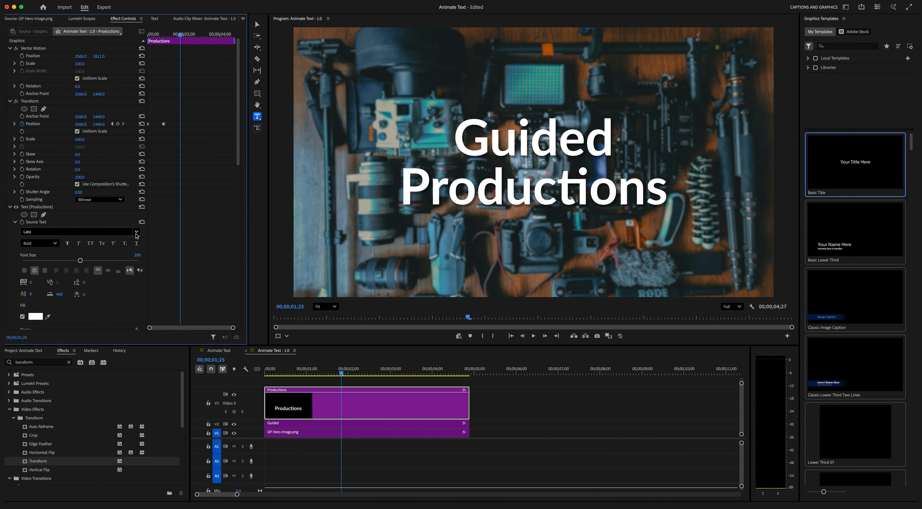
pyautogui.moveTo(286, 372); pyautogui.dragTo(225, 373)
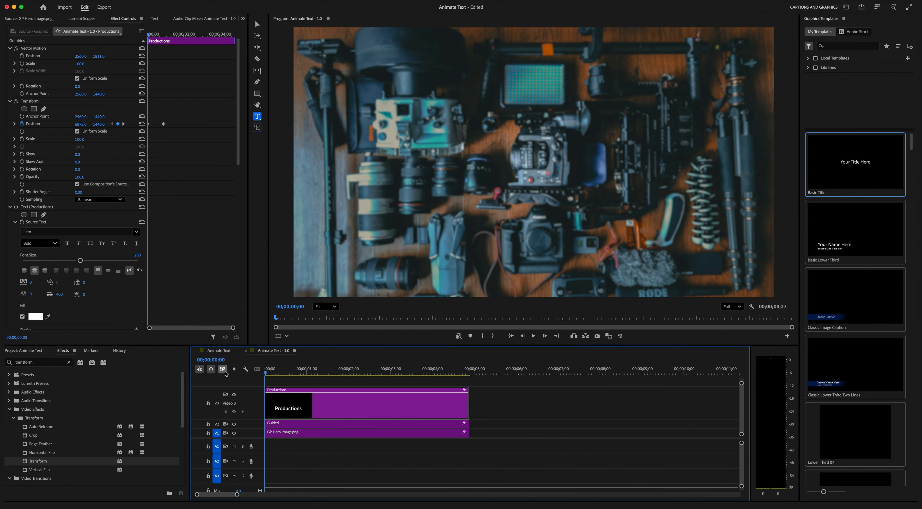
pyautogui.press('space')
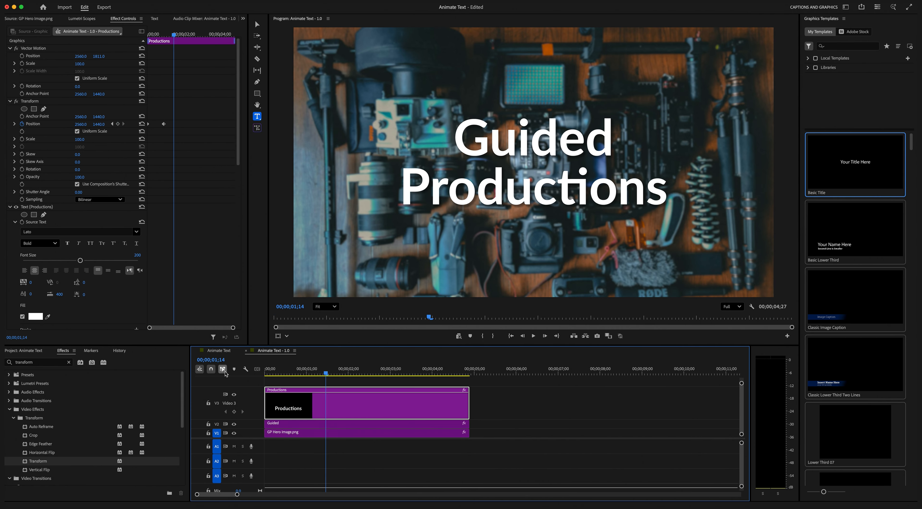
pyautogui.moveTo(297, 373); pyautogui.dragTo(245, 374)
pyautogui.press('space')
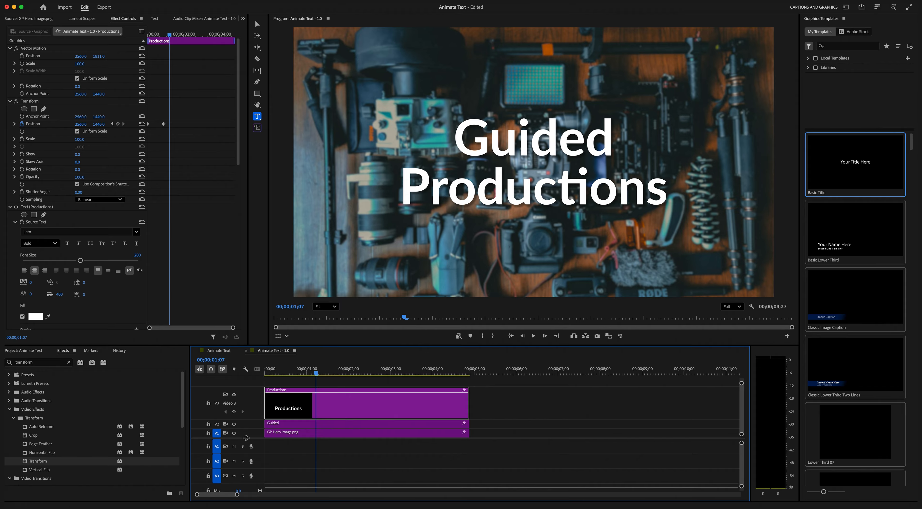
# Step: Enlarge the video area of the timeline and expand the heights of the Video 3 and Video 2 tracks
pyautogui.moveTo(243, 439); pyautogui.dragTo(243, 472)
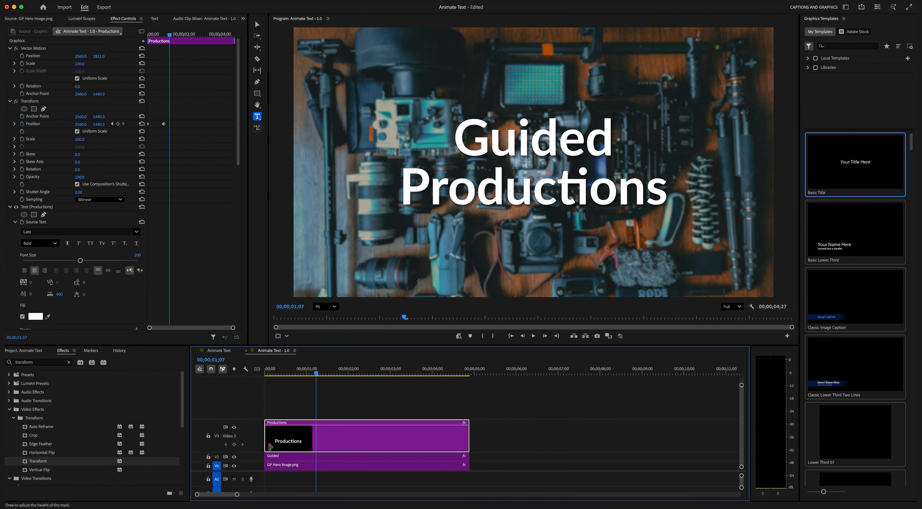
pyautogui.doubleClick(253, 422)
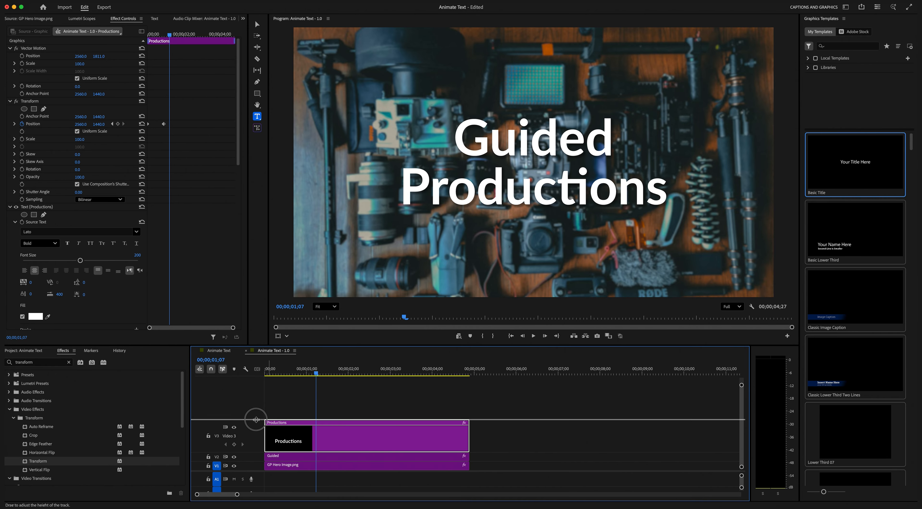
pyautogui.doubleClick(256, 455)
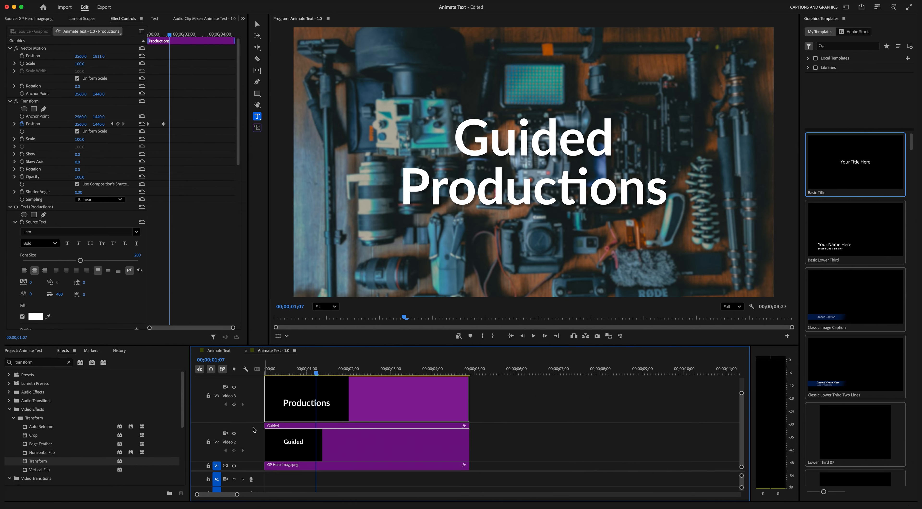
# Step: Show the Transform Position keyframes directly on the "Guided" clip in the timeline
pyautogui.click(327, 437)
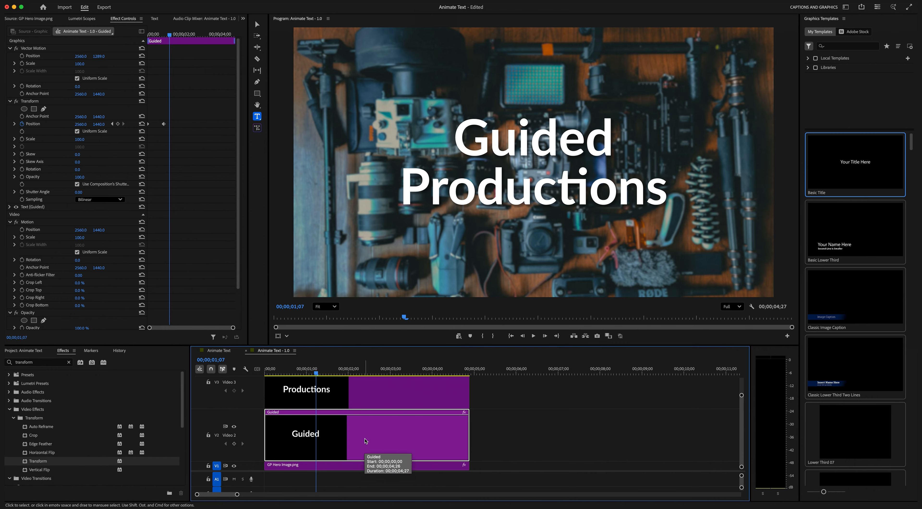
pyautogui.rightClick(375, 431)
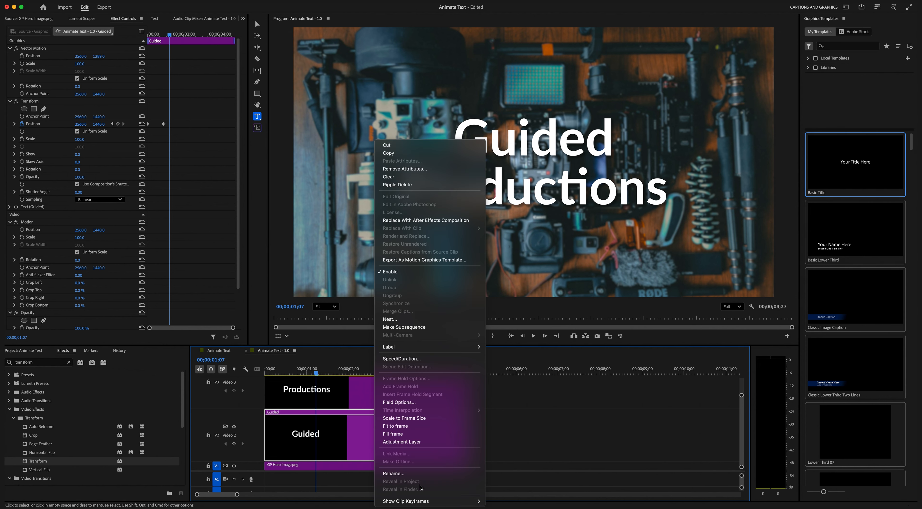
pyautogui.moveTo(420, 503)
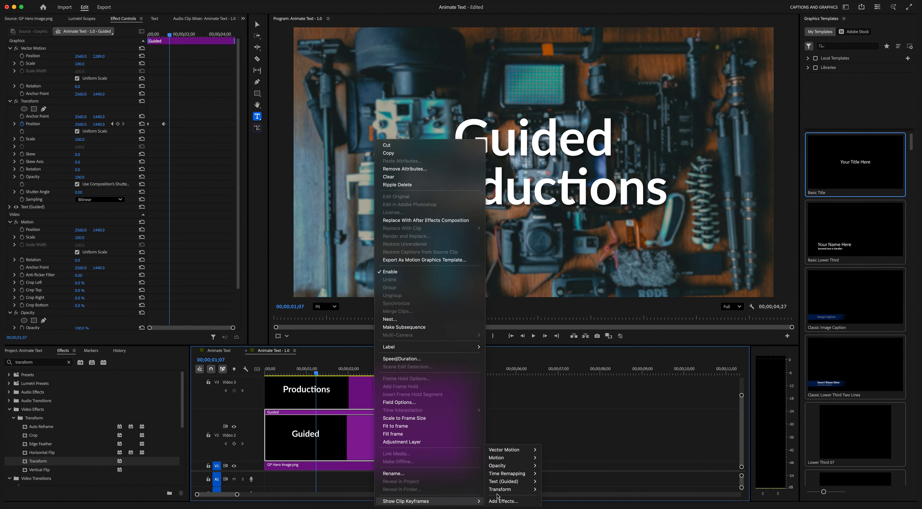
pyautogui.moveTo(510, 493)
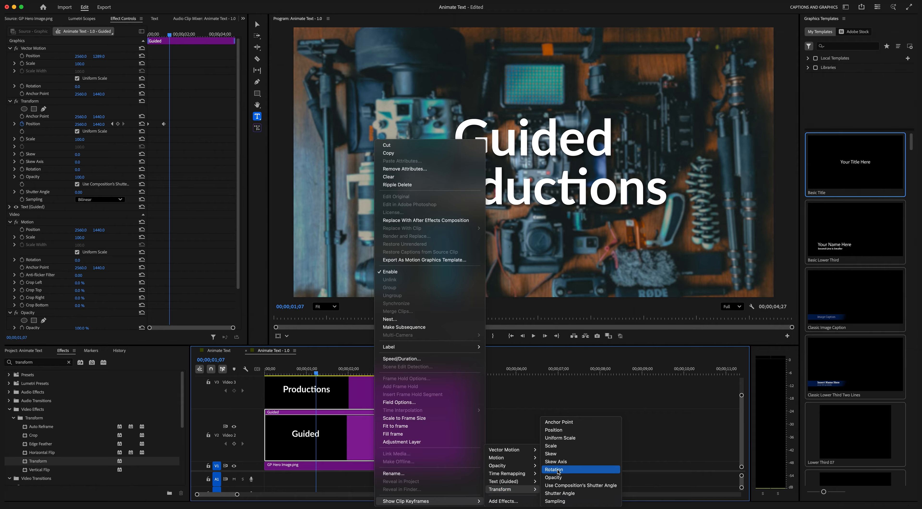
pyautogui.click(557, 432)
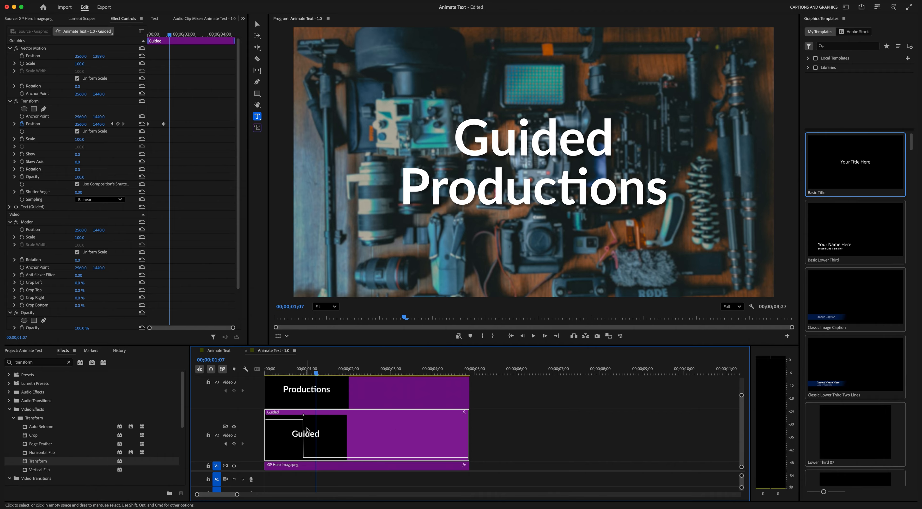
pyautogui.press('=')
pyautogui.press('=')
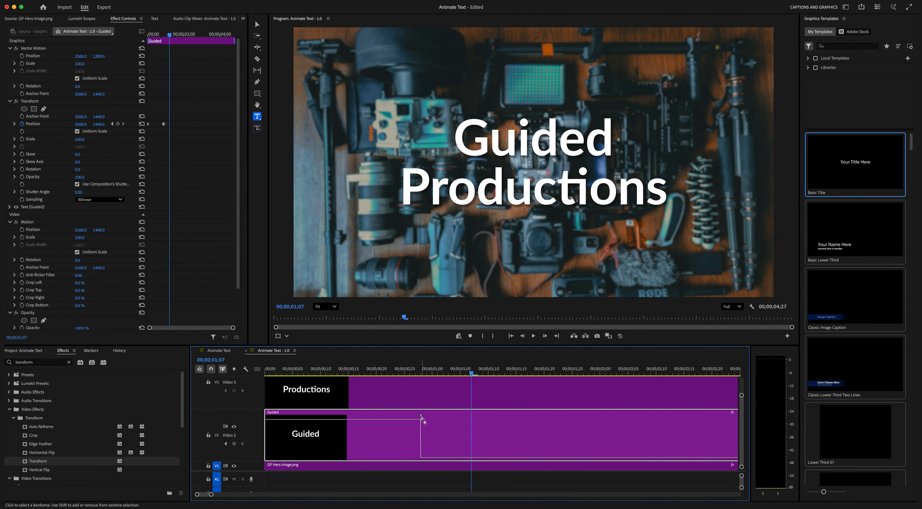
# Step: Set the "Guided" clip's ending Position keyframe to Bezier and shape its speed curve to start fast and ease out gradually
pyautogui.rightClick(422, 417)
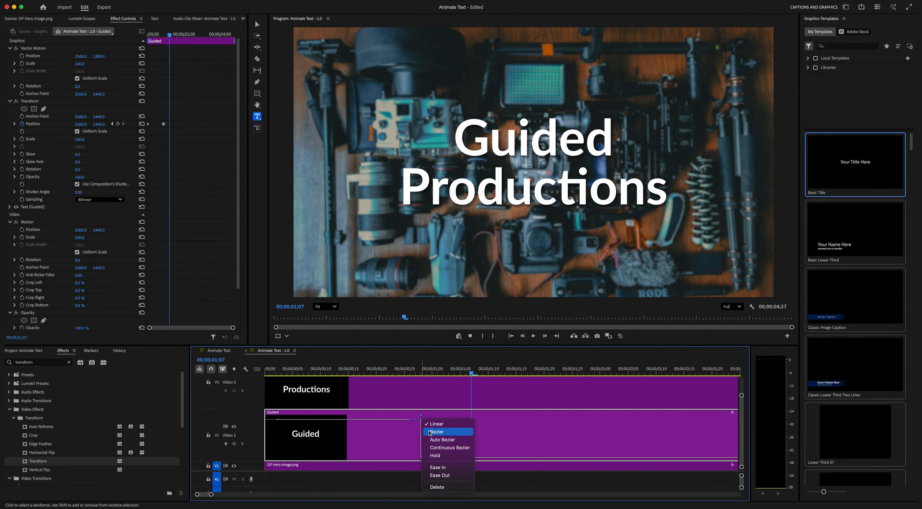
pyautogui.click(430, 432)
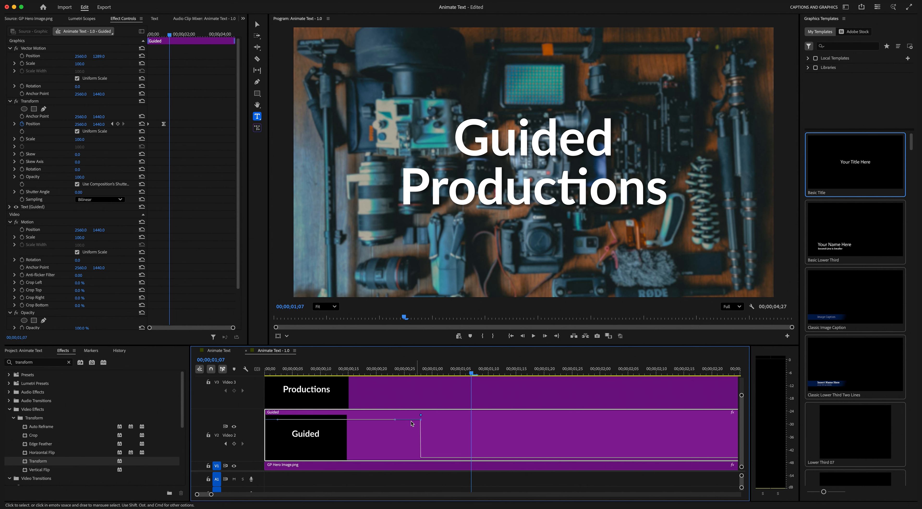
pyautogui.moveTo(395, 422); pyautogui.dragTo(341, 465)
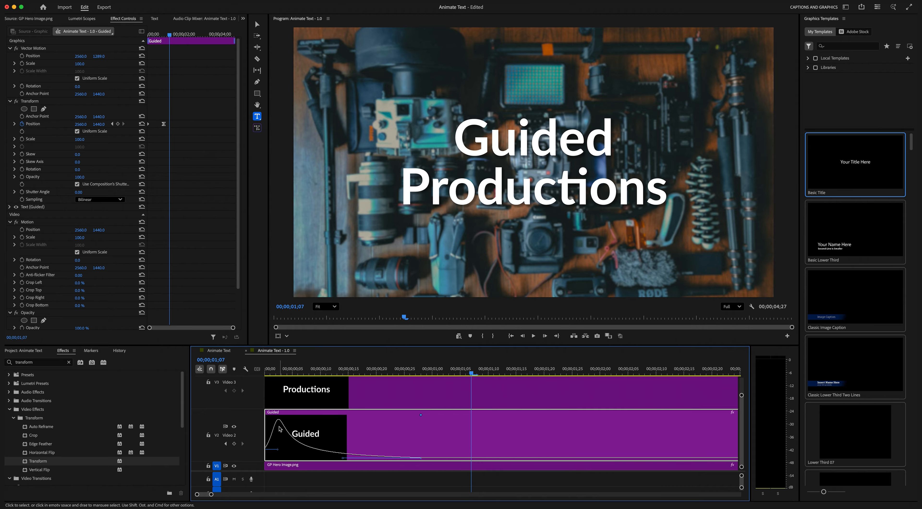
pyautogui.moveTo(278, 452); pyautogui.dragTo(267, 452)
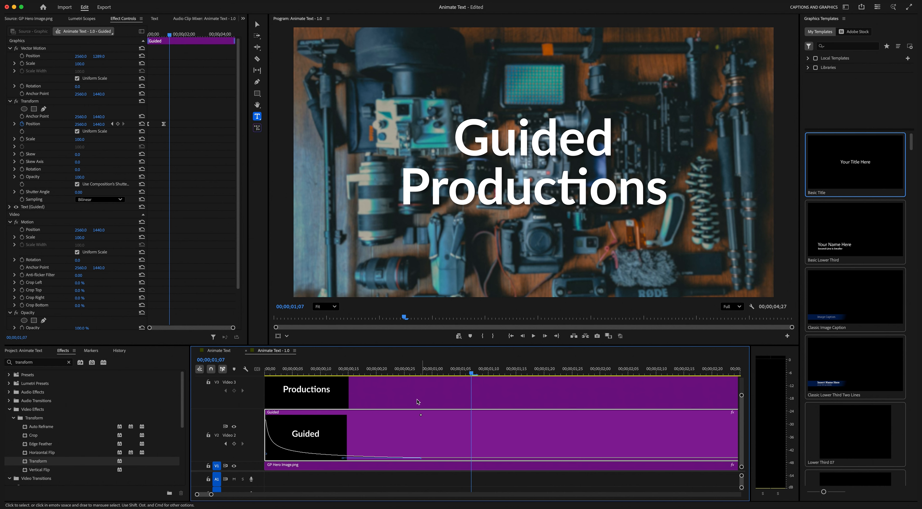
# Step: Show the Transform Position keyframes directly on the "Productions" clip in the timeline
pyautogui.click(403, 396)
pyautogui.scroll(2, 402, 396)
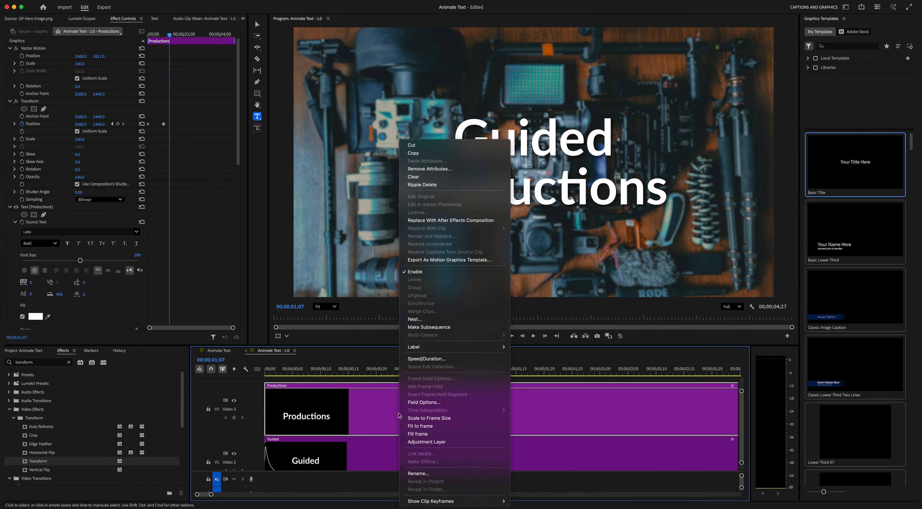
pyautogui.rightClick(401, 416)
pyautogui.moveTo(435, 504)
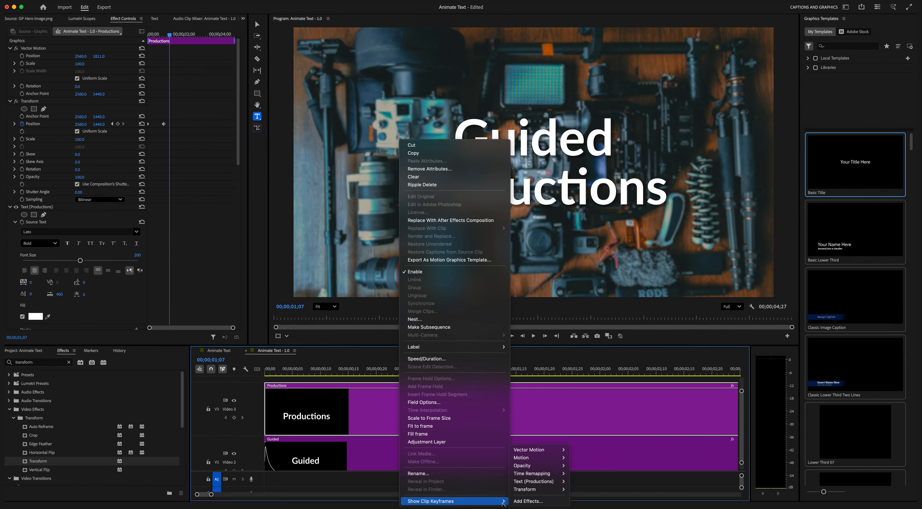
pyautogui.moveTo(530, 489)
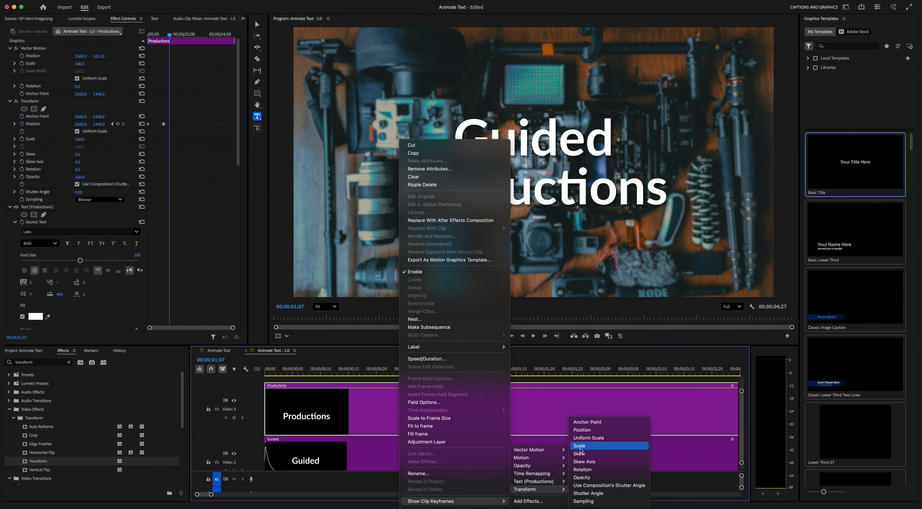
pyautogui.click(582, 431)
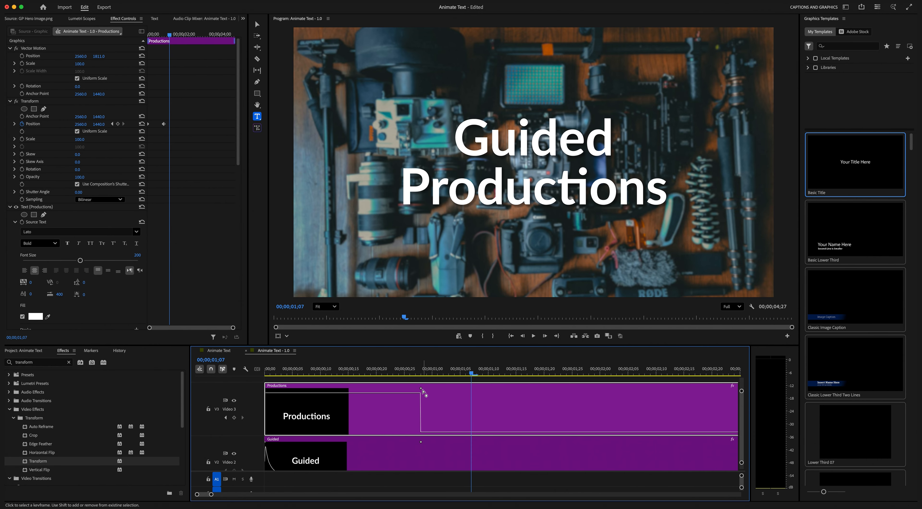
# Step: Make the "Productions" clip's ending Position keyframe Bezier and shape its speed curve with a fast start and gradual ease-out
pyautogui.rightClick(422, 390)
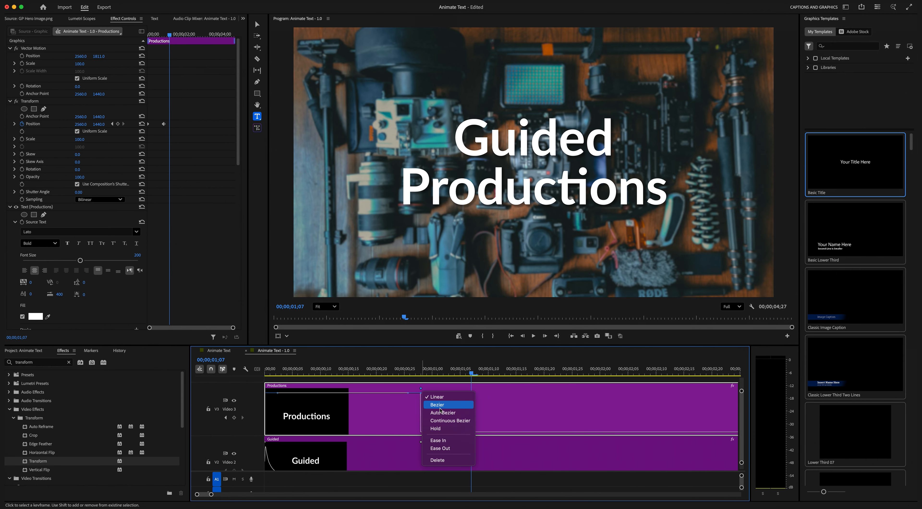
pyautogui.click(440, 410)
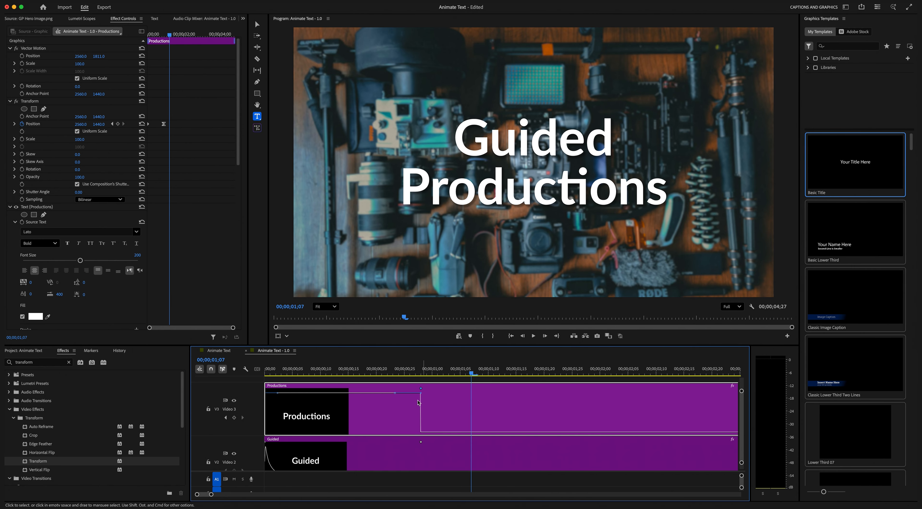
pyautogui.moveTo(396, 397); pyautogui.dragTo(346, 433)
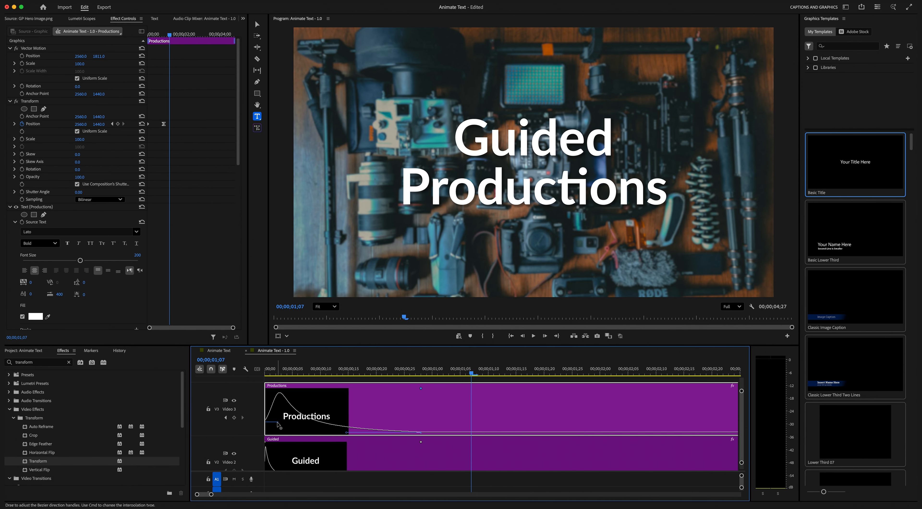
pyautogui.moveTo(278, 422); pyautogui.dragTo(264, 424)
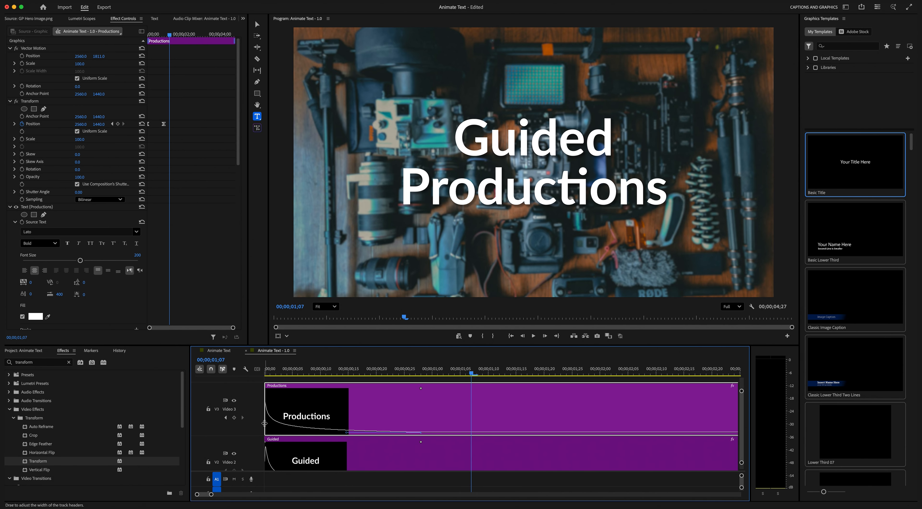
# Step: Select the "Guided" clip and play the sequence from the start several times to review the eased slide-ins
pyautogui.scroll(-2, 293, 464)
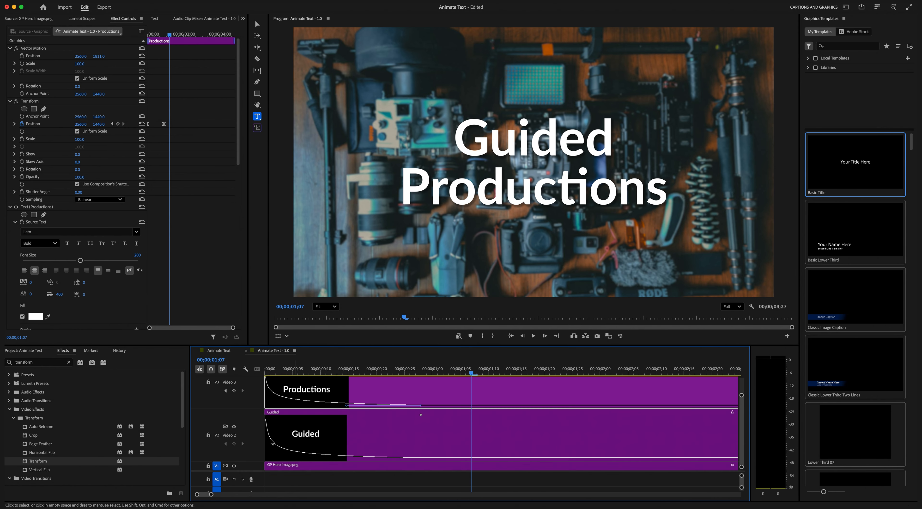
pyautogui.click(267, 420)
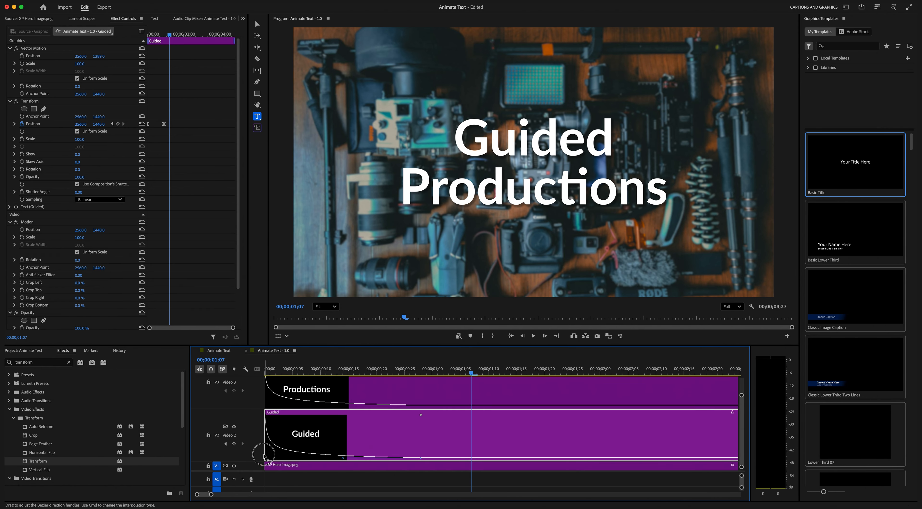
pyautogui.scroll(2, 320, 440)
pyautogui.scroll(1, 320, 439)
pyautogui.moveTo(329, 374); pyautogui.dragTo(213, 374)
pyautogui.press('v')
pyautogui.press('space')
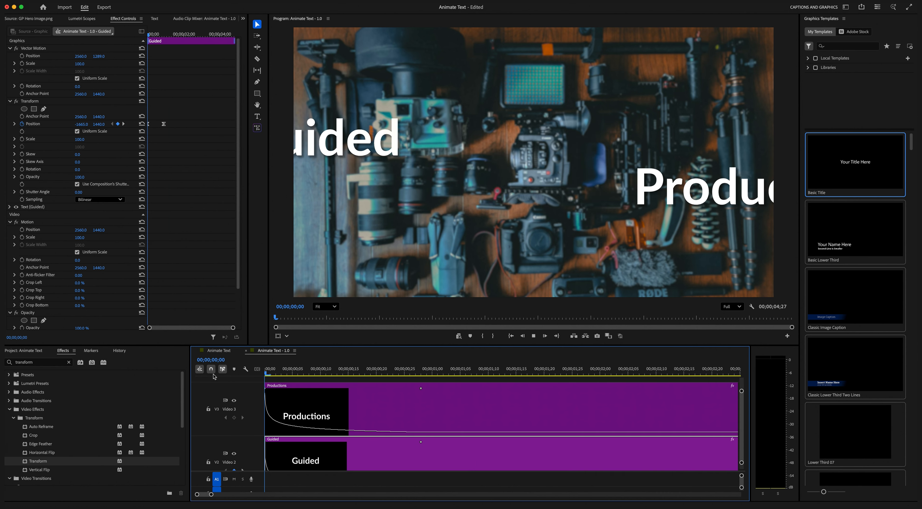
pyautogui.press('space')
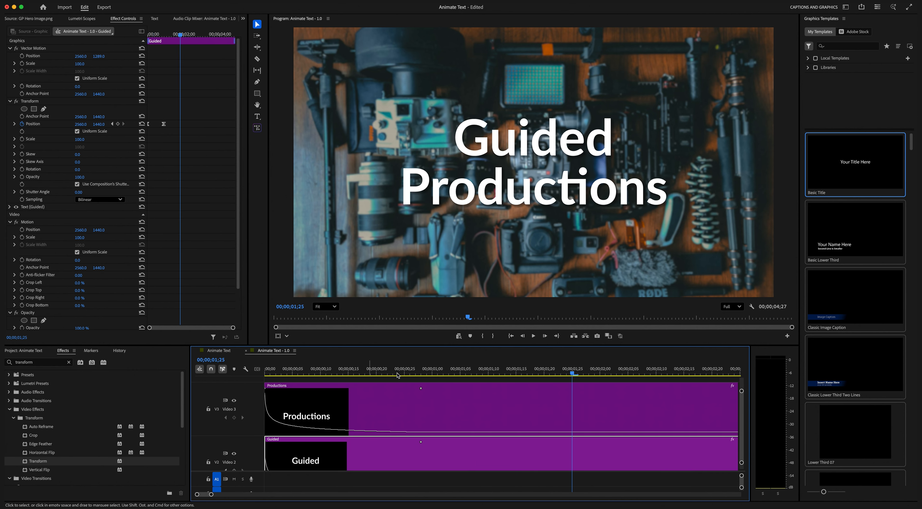
pyautogui.moveTo(397, 373); pyautogui.dragTo(242, 380)
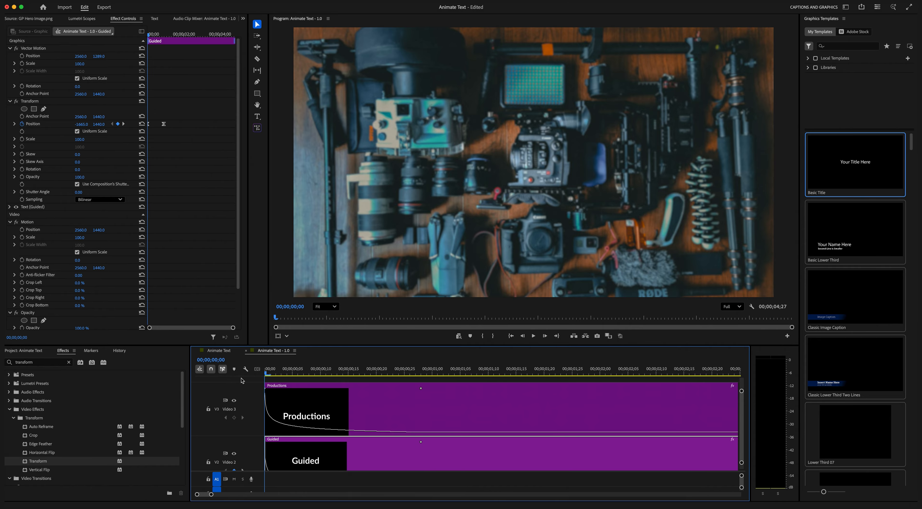
pyautogui.press('space')
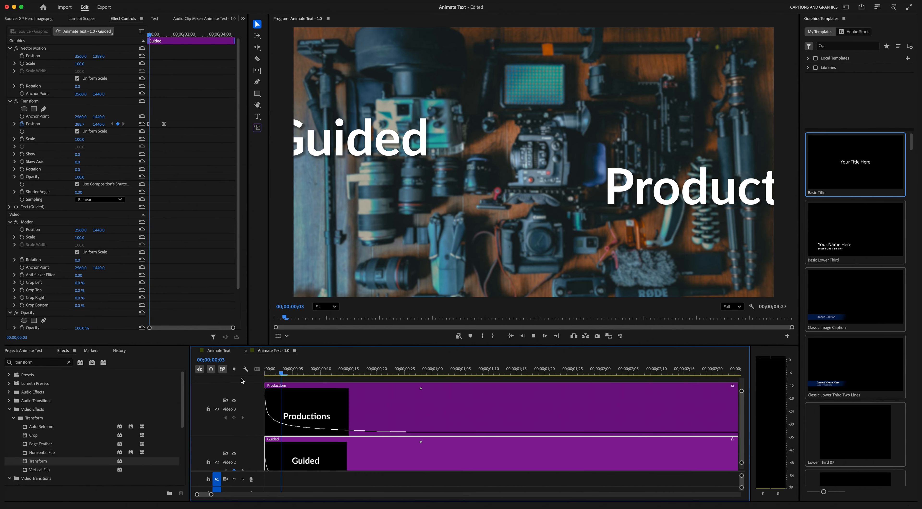
pyautogui.press('space')
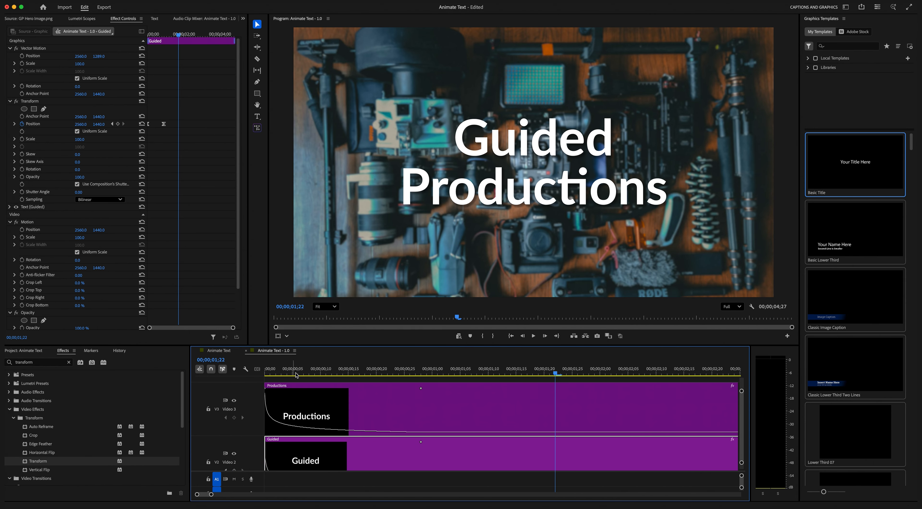
pyautogui.moveTo(296, 373); pyautogui.dragTo(194, 376)
pyautogui.press('space')
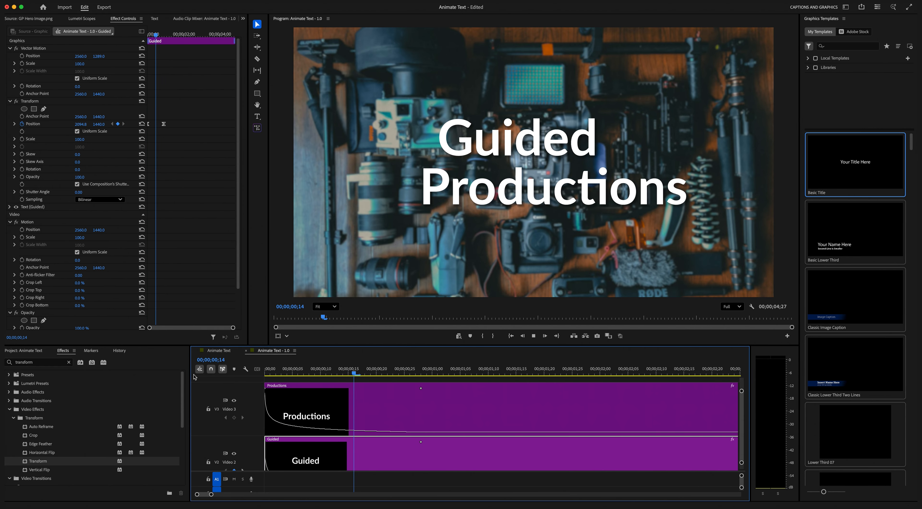
pyautogui.press('space')
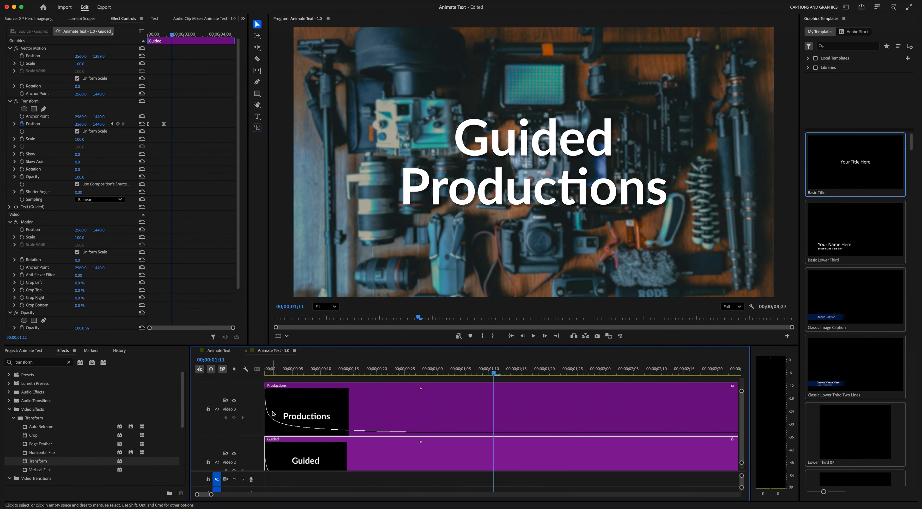
# Step: Set the Transform effect's Shutter Angle to 180 on the "Guided" clip
pyautogui.click(78, 193)
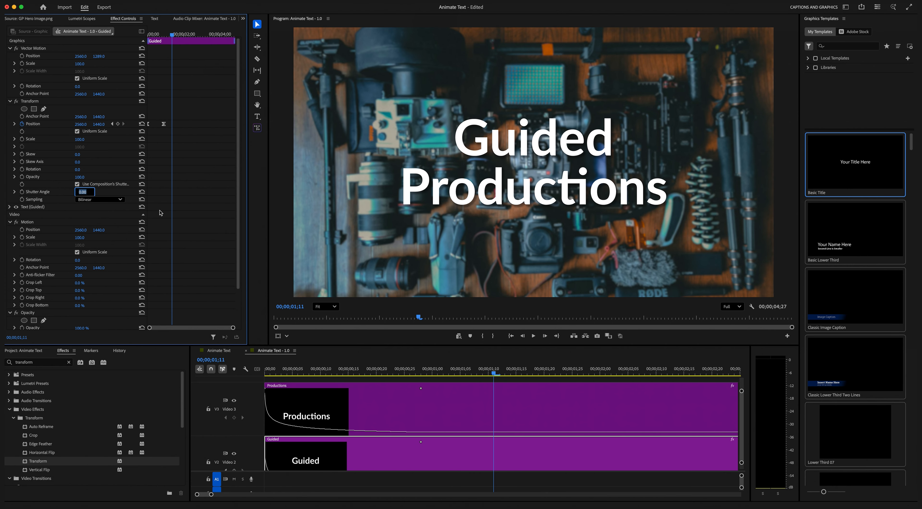
pyautogui.write('180')
pyautogui.press('Return')
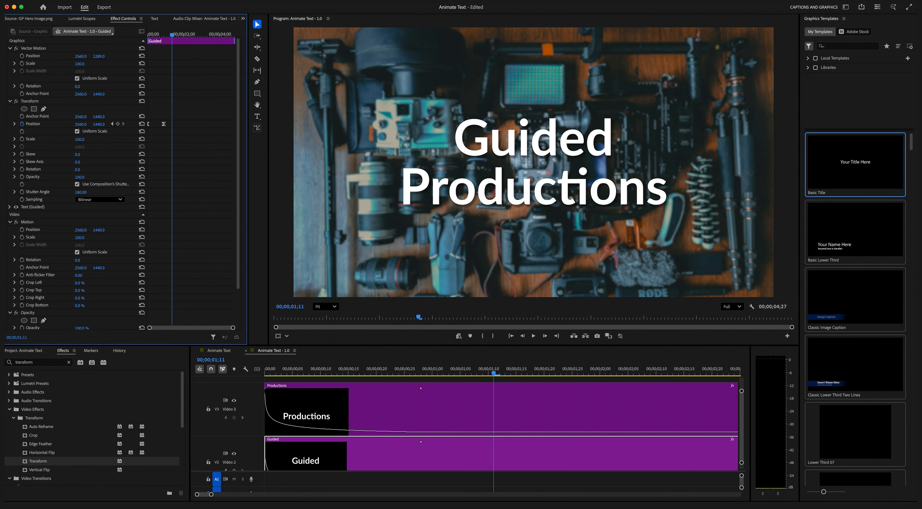
# Step: Give the "Productions" clip's Transform effect a Shutter Angle of 180
pyautogui.click(400, 421)
pyautogui.click(83, 192)
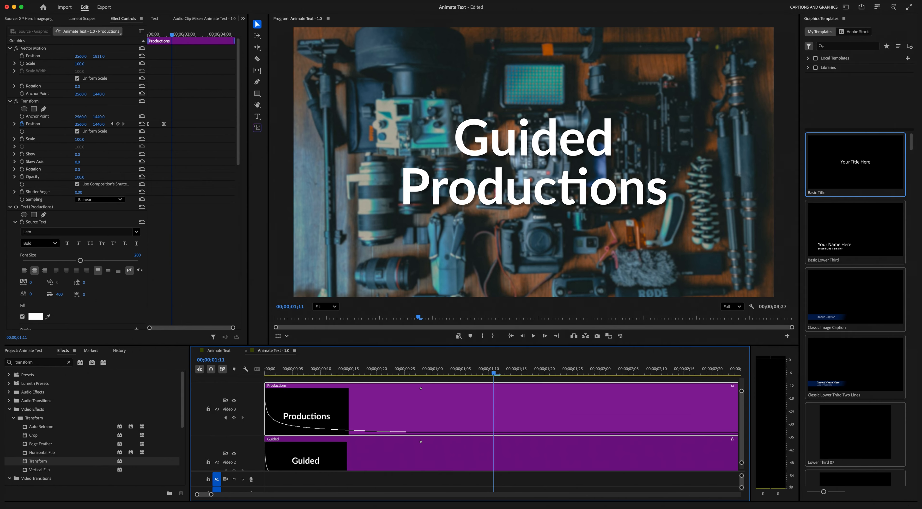
pyautogui.write('180')
pyautogui.press('Return')
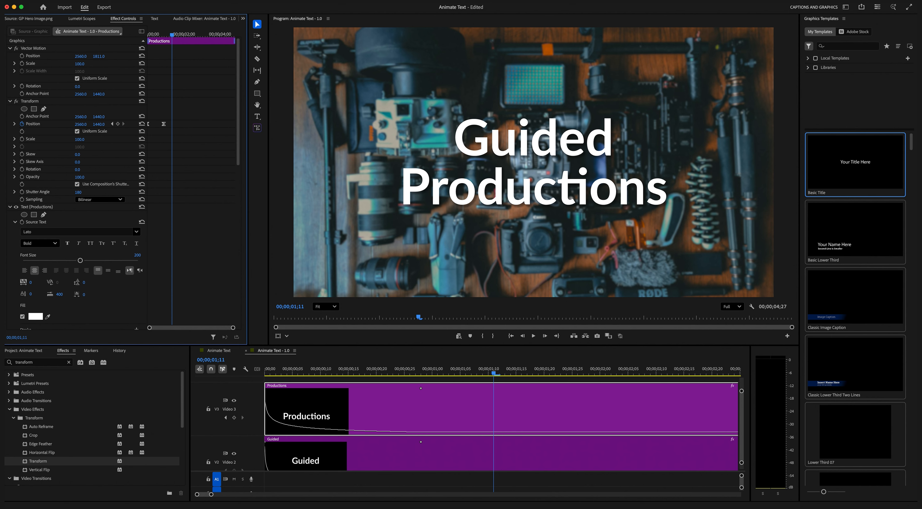
# Step: At 00;00;00;00, move the "Productions" clip further off-frame by setting its horizontal Transform Position to about 7217
pyautogui.click(342, 375)
pyautogui.moveTo(342, 375); pyautogui.dragTo(459, 382)
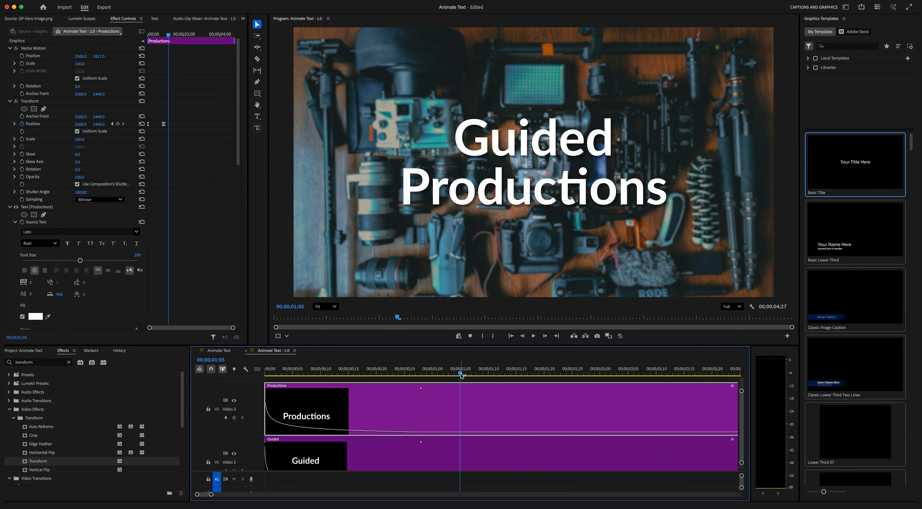
pyautogui.press('Home')
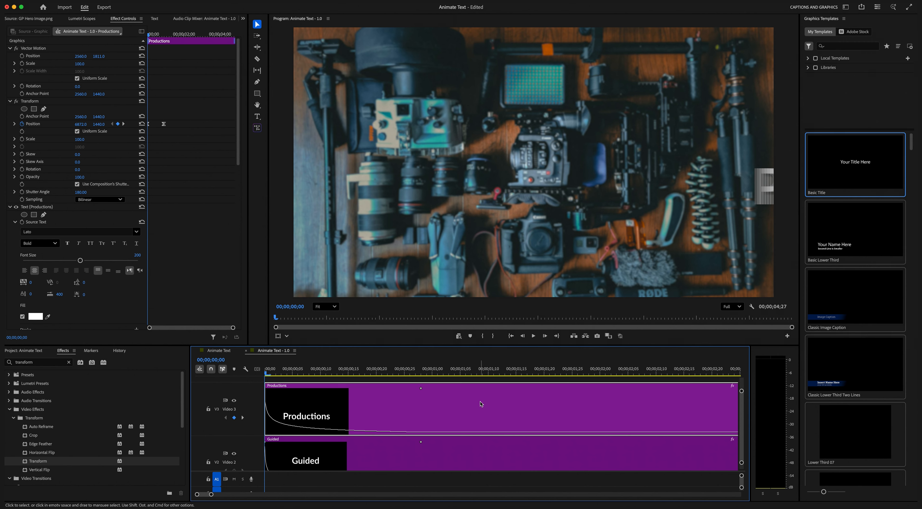
pyautogui.moveTo(81, 126); pyautogui.dragTo(190, 126)
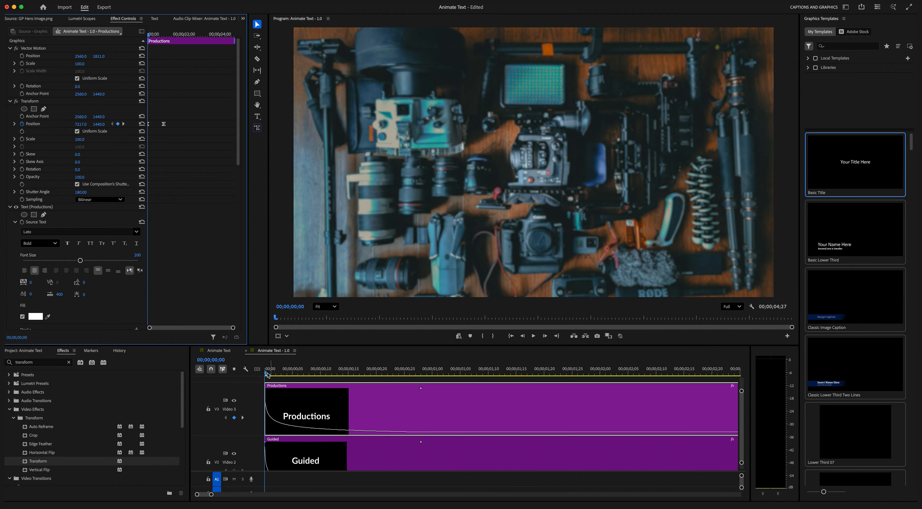
# Step: Play the sequence from the start twice to review the slide-ins with motion blur
pyautogui.click(258, 375)
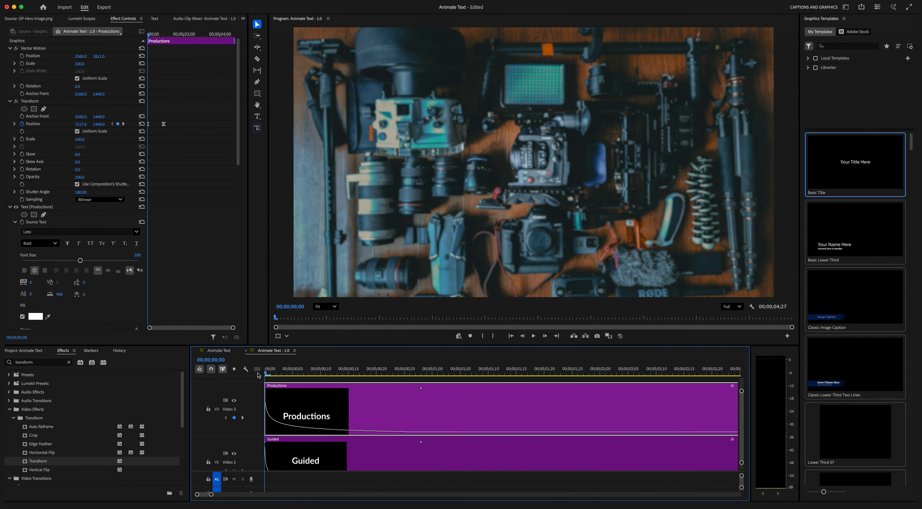
pyautogui.press('space')
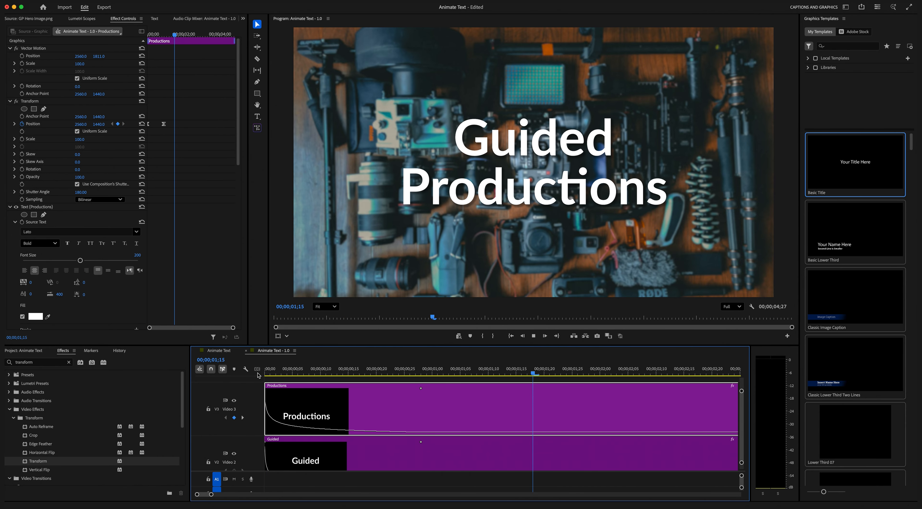
pyautogui.press('space')
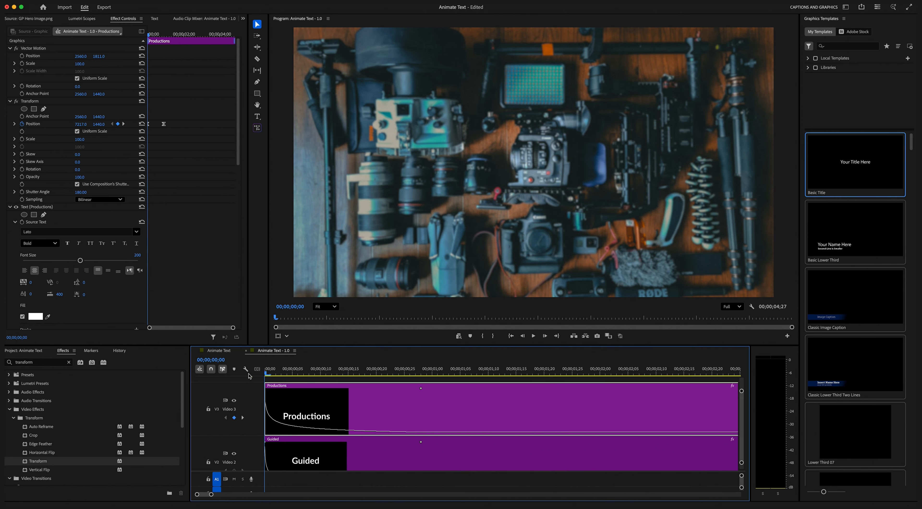
pyautogui.press('space')
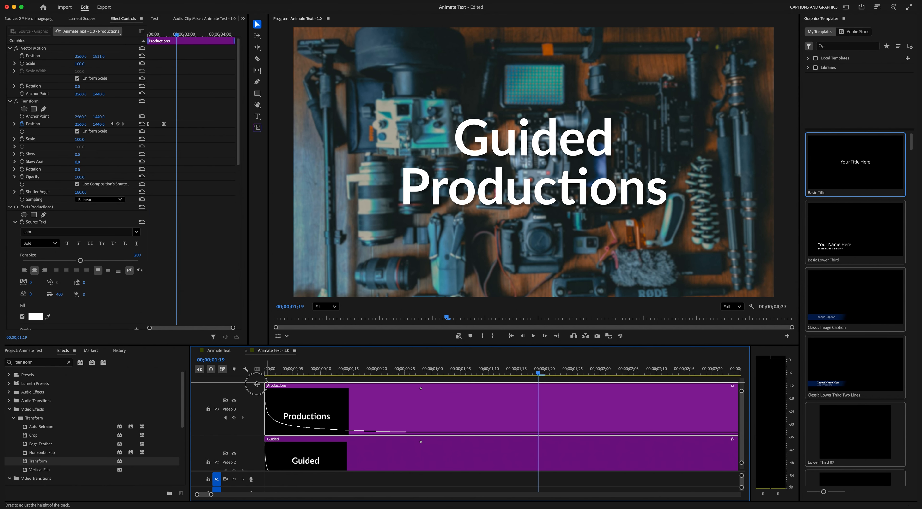
# Step: Collapse the timeline's video tracks to minimal height and expand the Elements bin in the project
pyautogui.moveTo(256, 384); pyautogui.dragTo(251, 433)
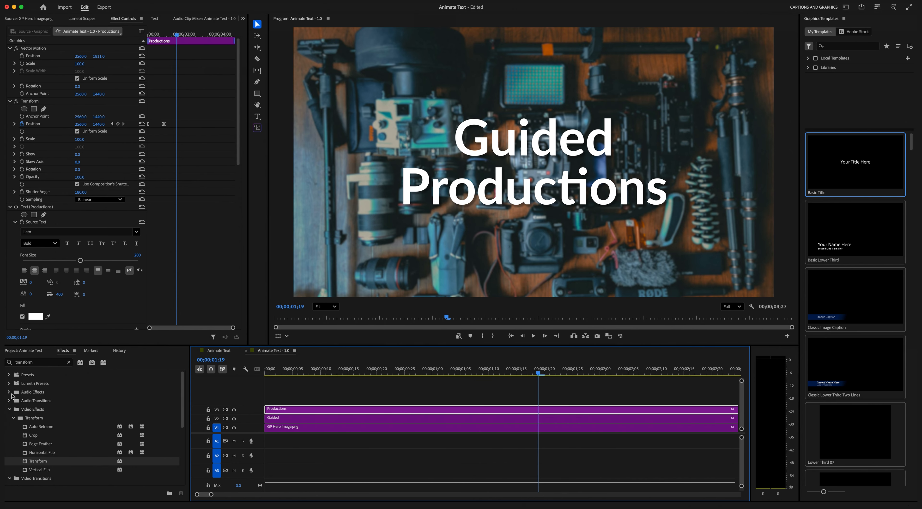
pyautogui.click(23, 352)
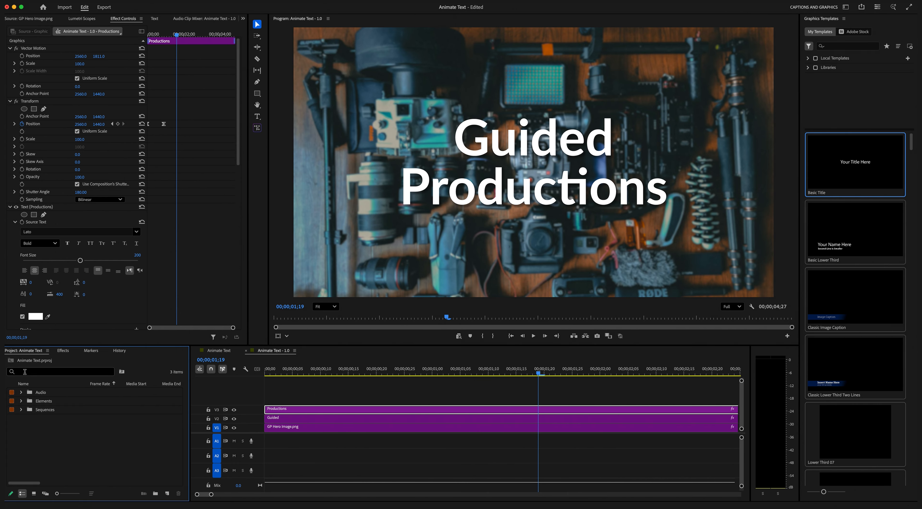
pyautogui.click(21, 401)
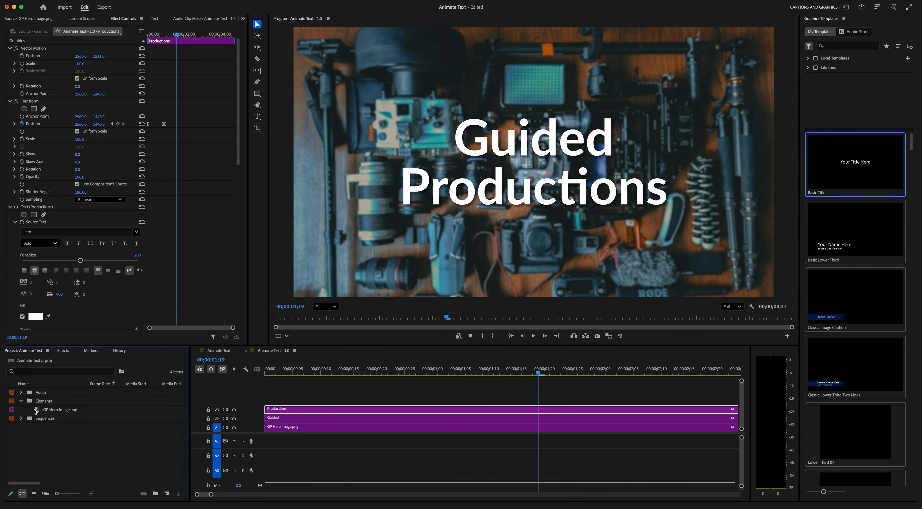
# Step: Place the Rake Swing Whoosh Hall audio from the Audio bin on track A1 at the sequence start
pyautogui.click(21, 401)
pyautogui.click(21, 393)
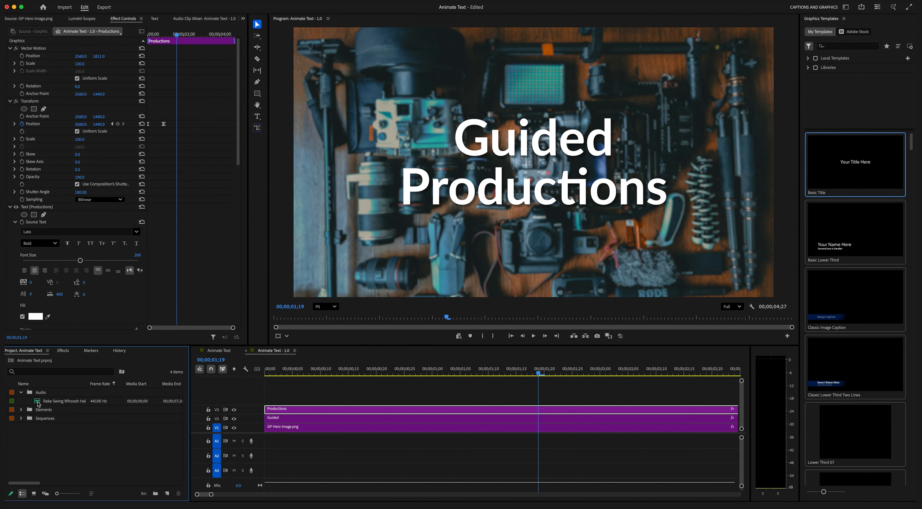
pyautogui.moveTo(39, 404); pyautogui.dragTo(265, 441)
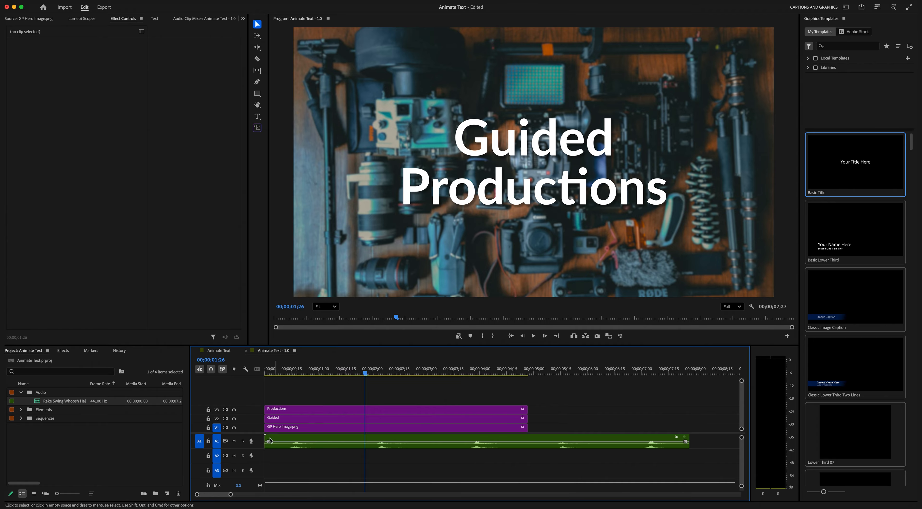
# Step: Trim the front of the A1 audio to just before its third-last whoosh and cut the clip right after that whoosh
pyautogui.moveTo(267, 439); pyautogui.dragTo(464, 454)
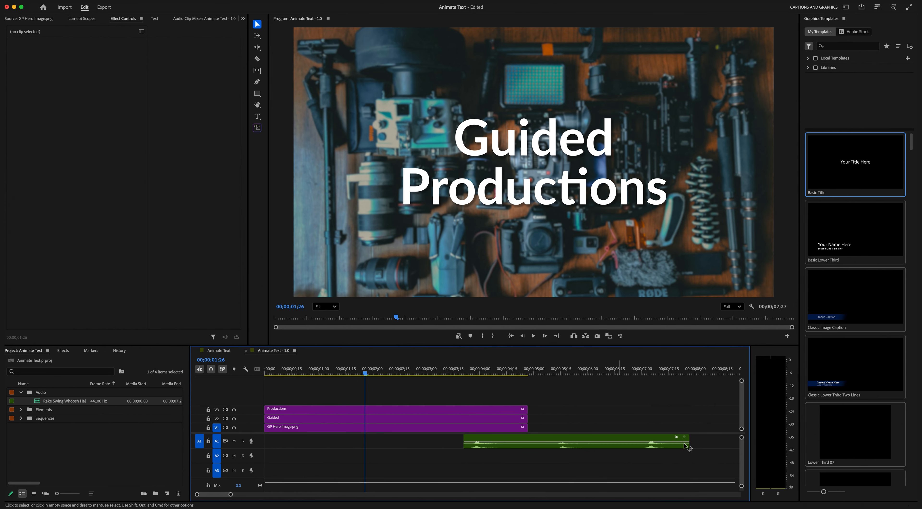
pyautogui.press('c')
pyautogui.click(500, 445)
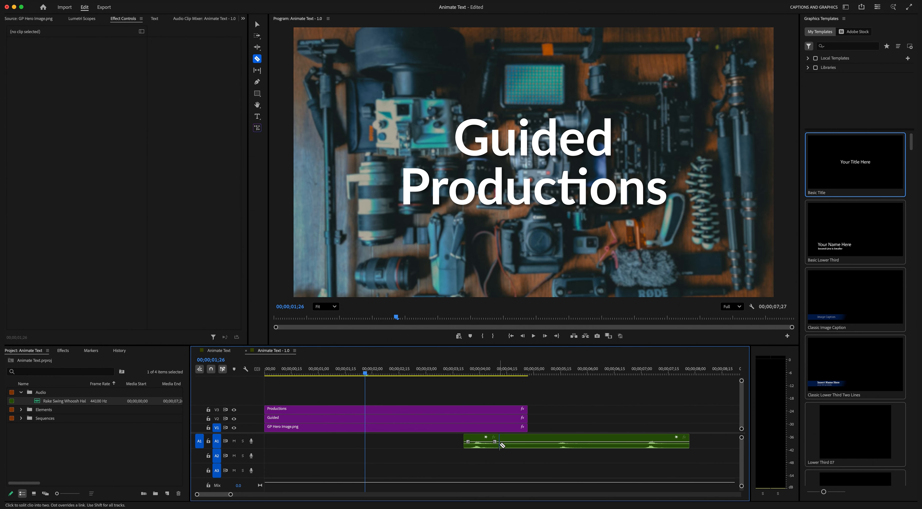
# Step: Move the separated whoosh to the sequence start on A1 and scrub to check its timing against the title's slide-in
pyautogui.press('v')
pyautogui.moveTo(480, 443); pyautogui.dragTo(288, 425)
pyautogui.moveTo(292, 374)
pyautogui.mouseDown()
pyautogui.moveTo(257, 380)
pyautogui.moveTo(287, 381)
pyautogui.mouseUp()
pyautogui.moveTo(278, 441); pyautogui.dragTo(275, 441)
pyautogui.moveTo(284, 376); pyautogui.dragTo(277, 376)
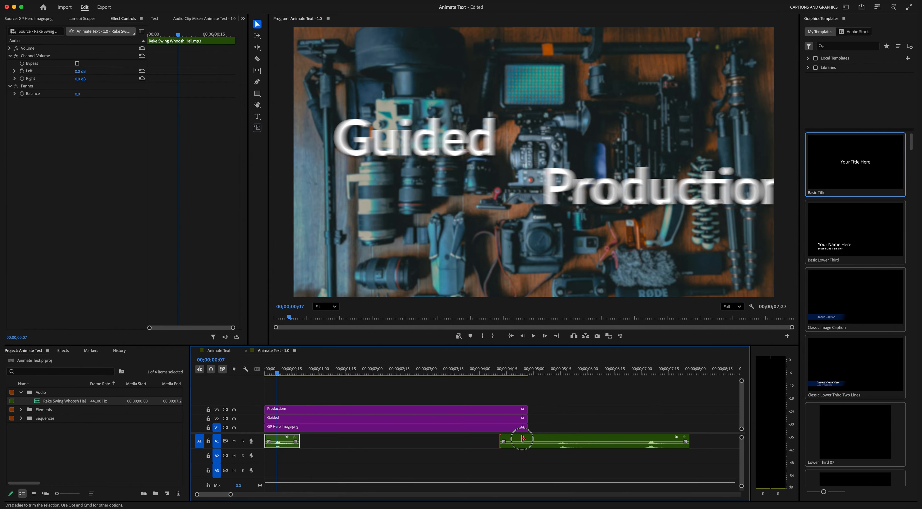
# Step: Trim the remaining audio down to its last whoosh and move that clip to the start of track A2
pyautogui.moveTo(522, 439); pyautogui.dragTo(669, 444)
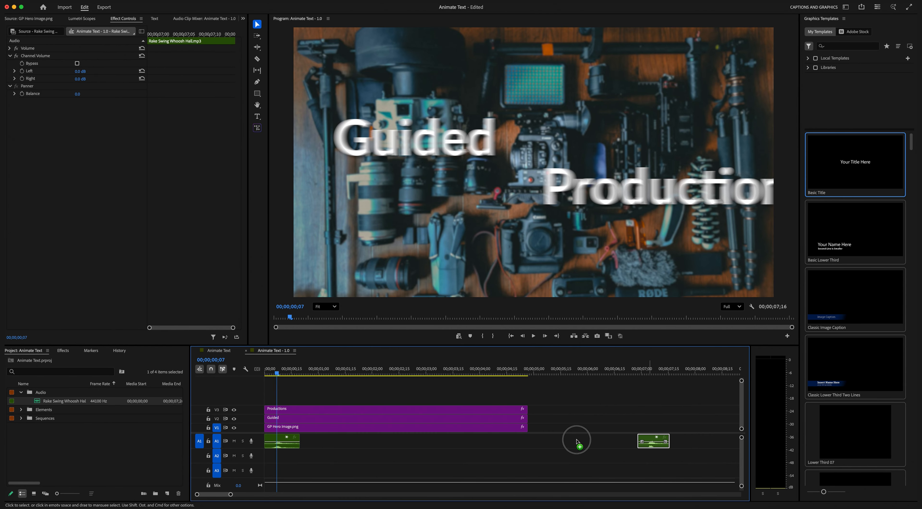
pyautogui.moveTo(577, 443); pyautogui.dragTo(278, 461)
pyautogui.press('=')
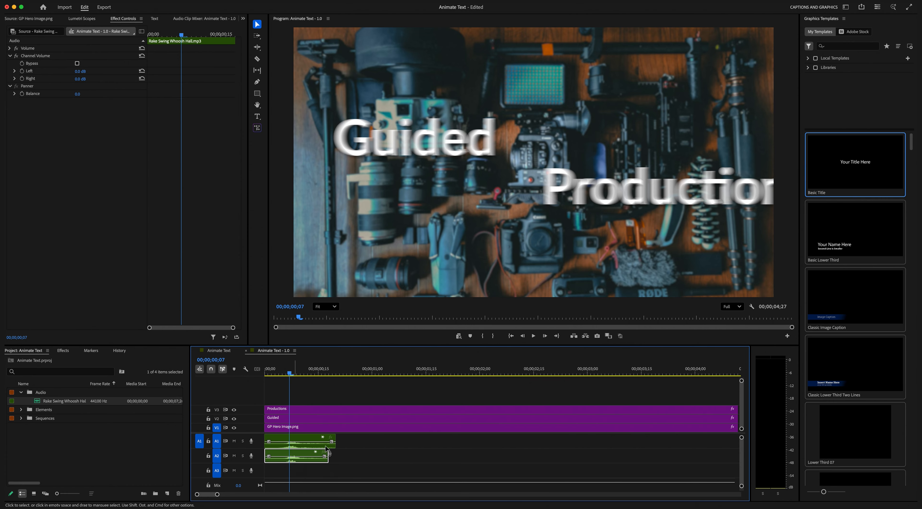
# Step: Shift the A2 whoosh later so its end lines up with the A1 clip's end, and play the sequence from the start
pyautogui.click(333, 373)
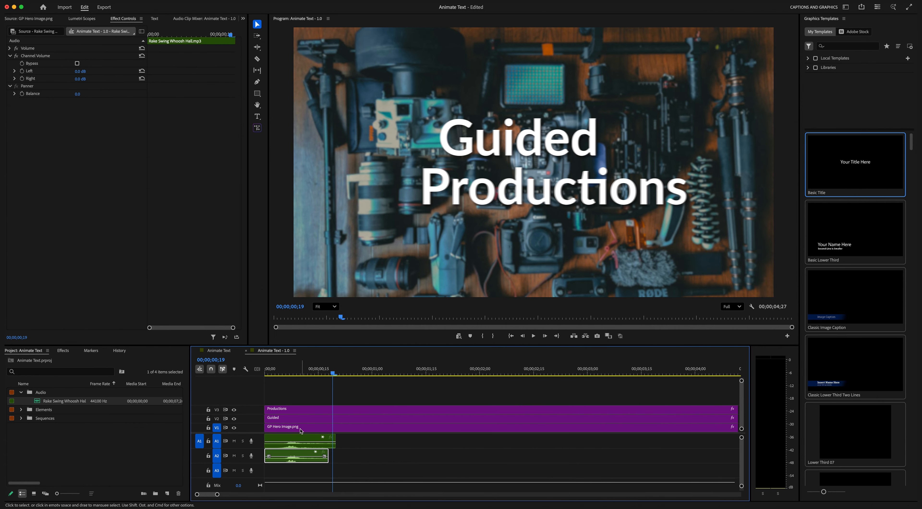
pyautogui.moveTo(296, 456); pyautogui.dragTo(303, 455)
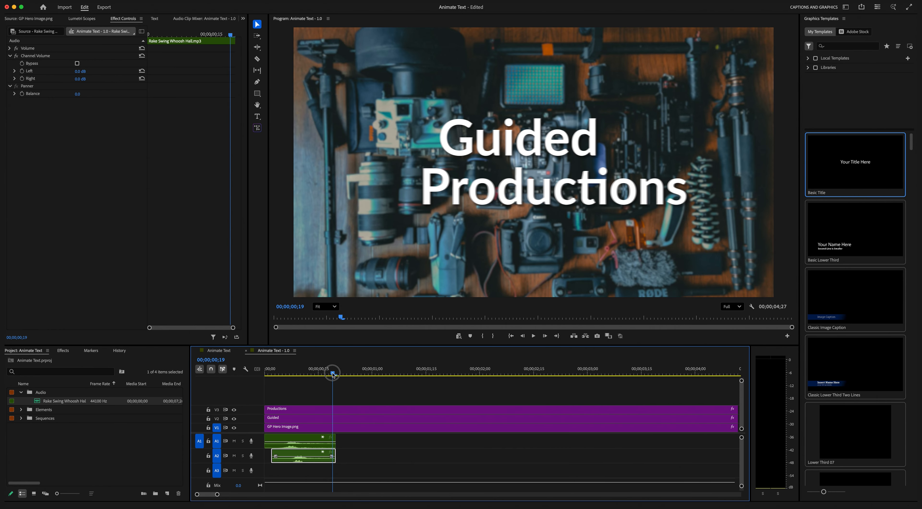
pyautogui.moveTo(333, 373); pyautogui.dragTo(206, 378)
pyautogui.press('-')
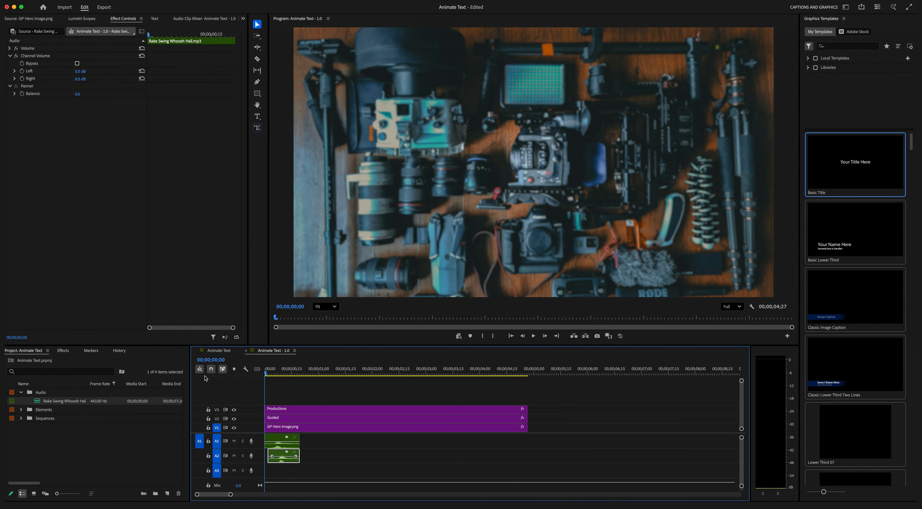
pyautogui.press('space')
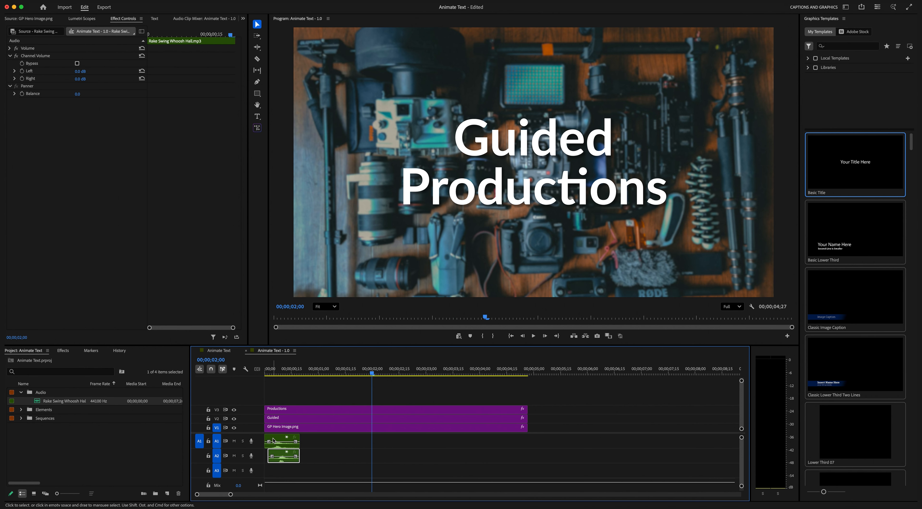
# Step: Slow the A1 whoosh clip to 75% speed
pyautogui.click(280, 440)
pyautogui.rightClick(280, 440)
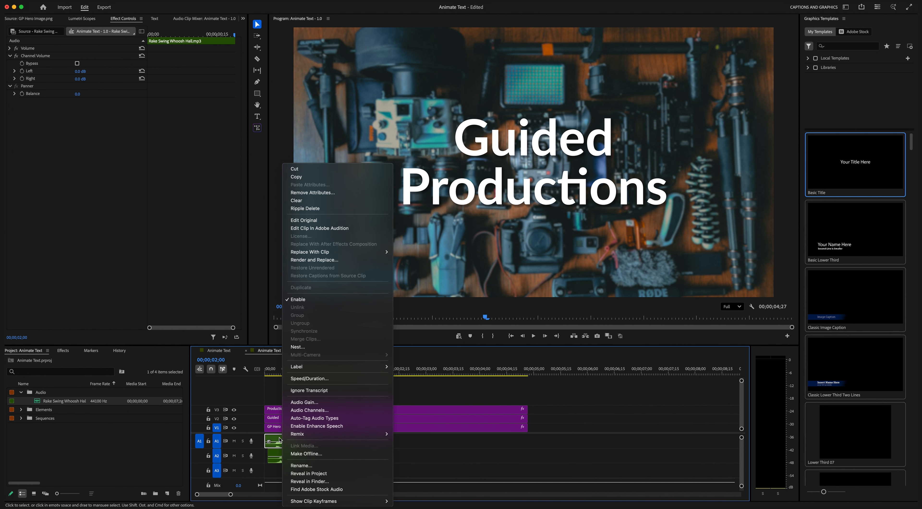
pyautogui.click(310, 379)
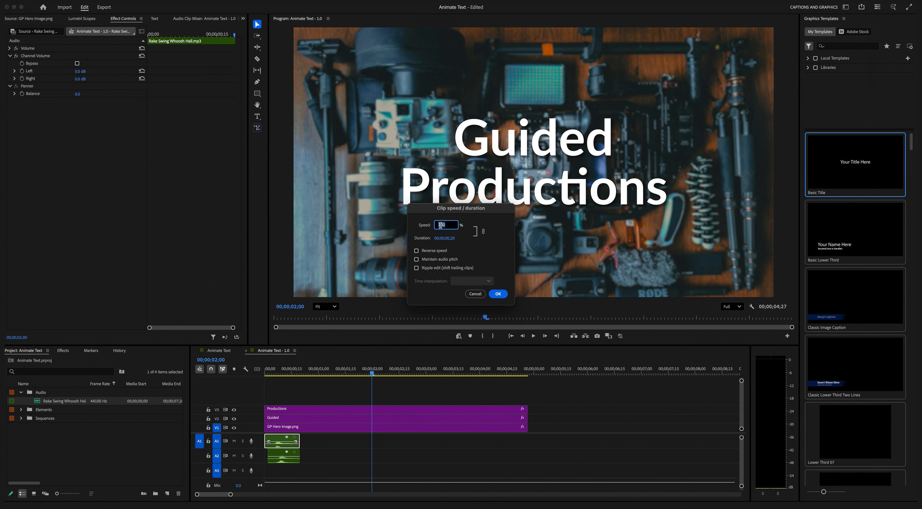
pyautogui.write('75')
pyautogui.press('Return')
# Step: Slow the A2 whoosh clip to 60% speed
pyautogui.rightClick(276, 458)
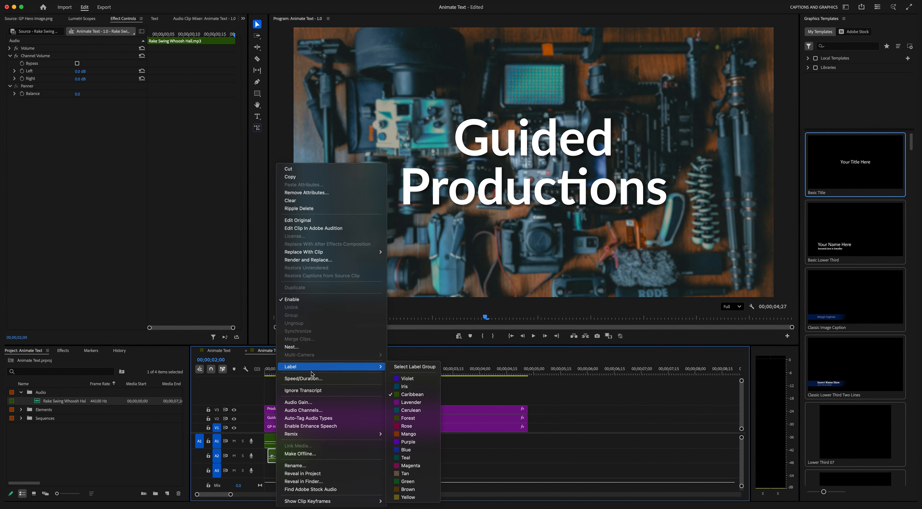
pyautogui.click(303, 379)
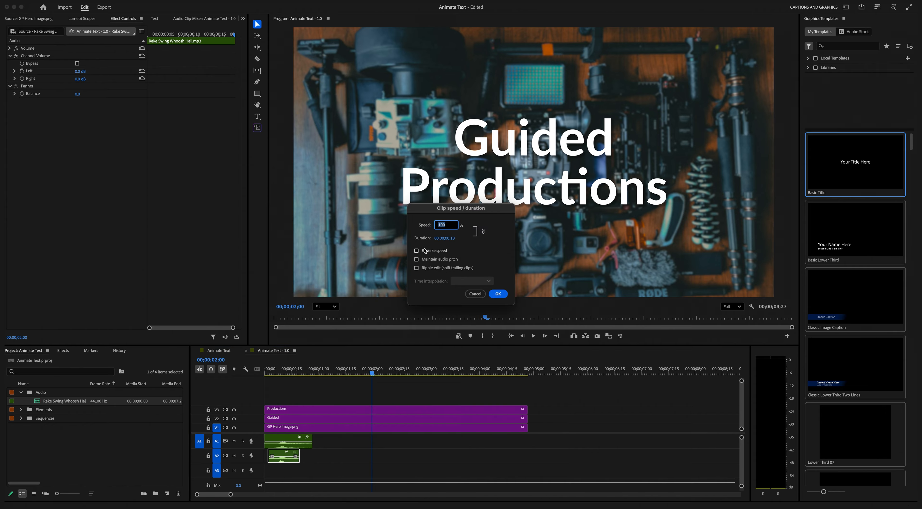
pyautogui.write('60')
pyautogui.press('Tab')
pyautogui.press('Return')
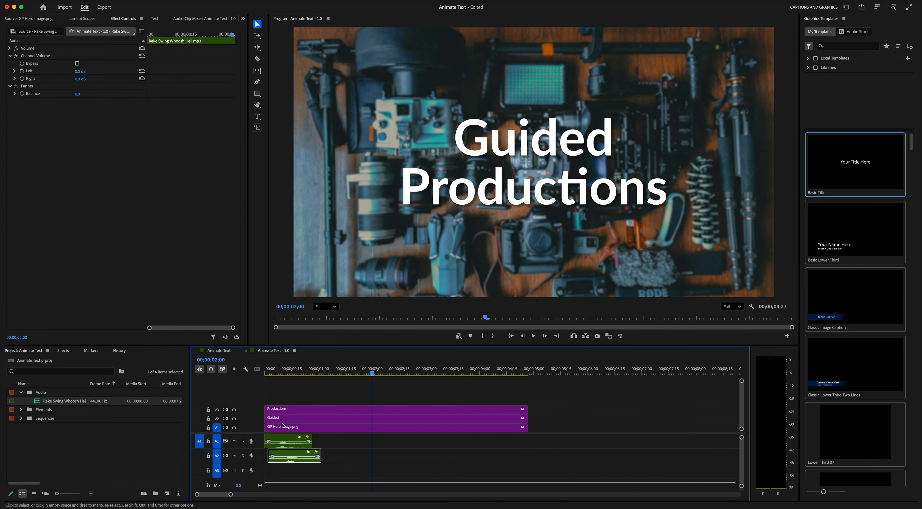
# Step: Move the slowed A2 whoosh to the sequence start and play the sequence from 00;00;00;00 to review the sound
pyautogui.moveTo(296, 458); pyautogui.dragTo(293, 458)
pyautogui.moveTo(296, 375); pyautogui.dragTo(265, 376)
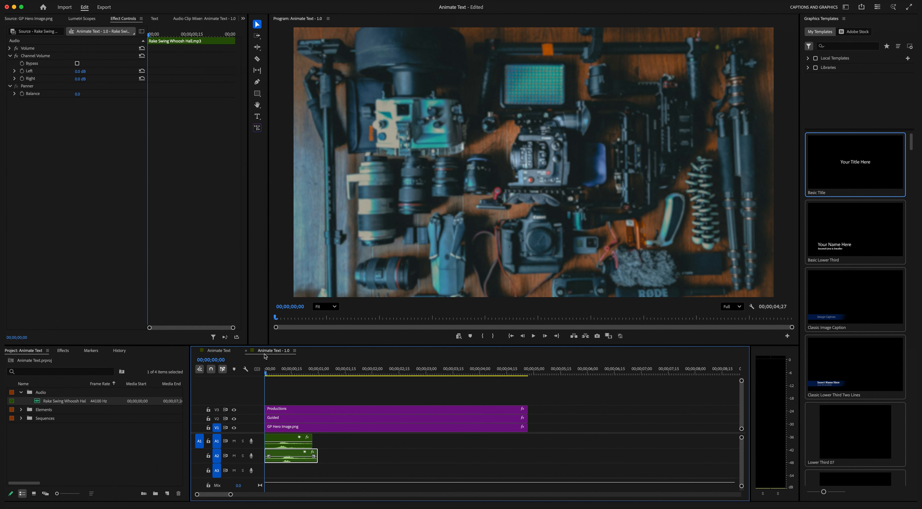
pyautogui.press('space')
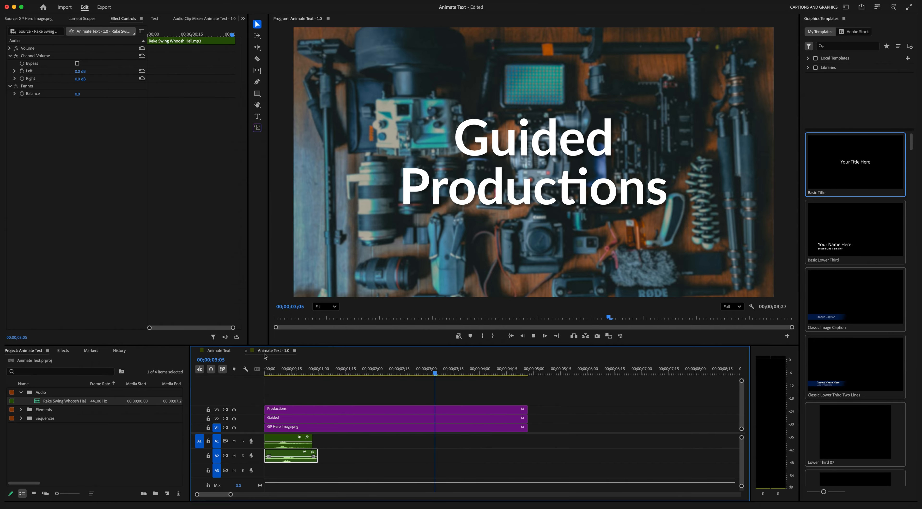
pyautogui.press('space')
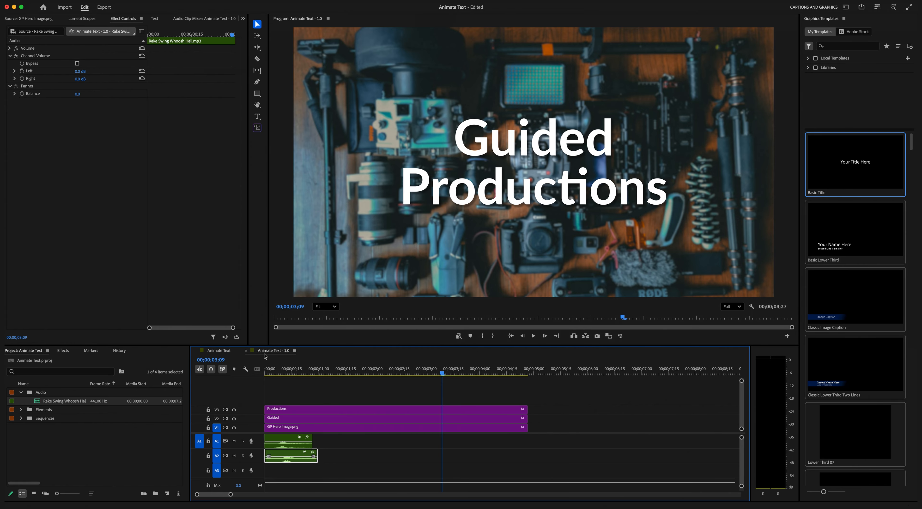